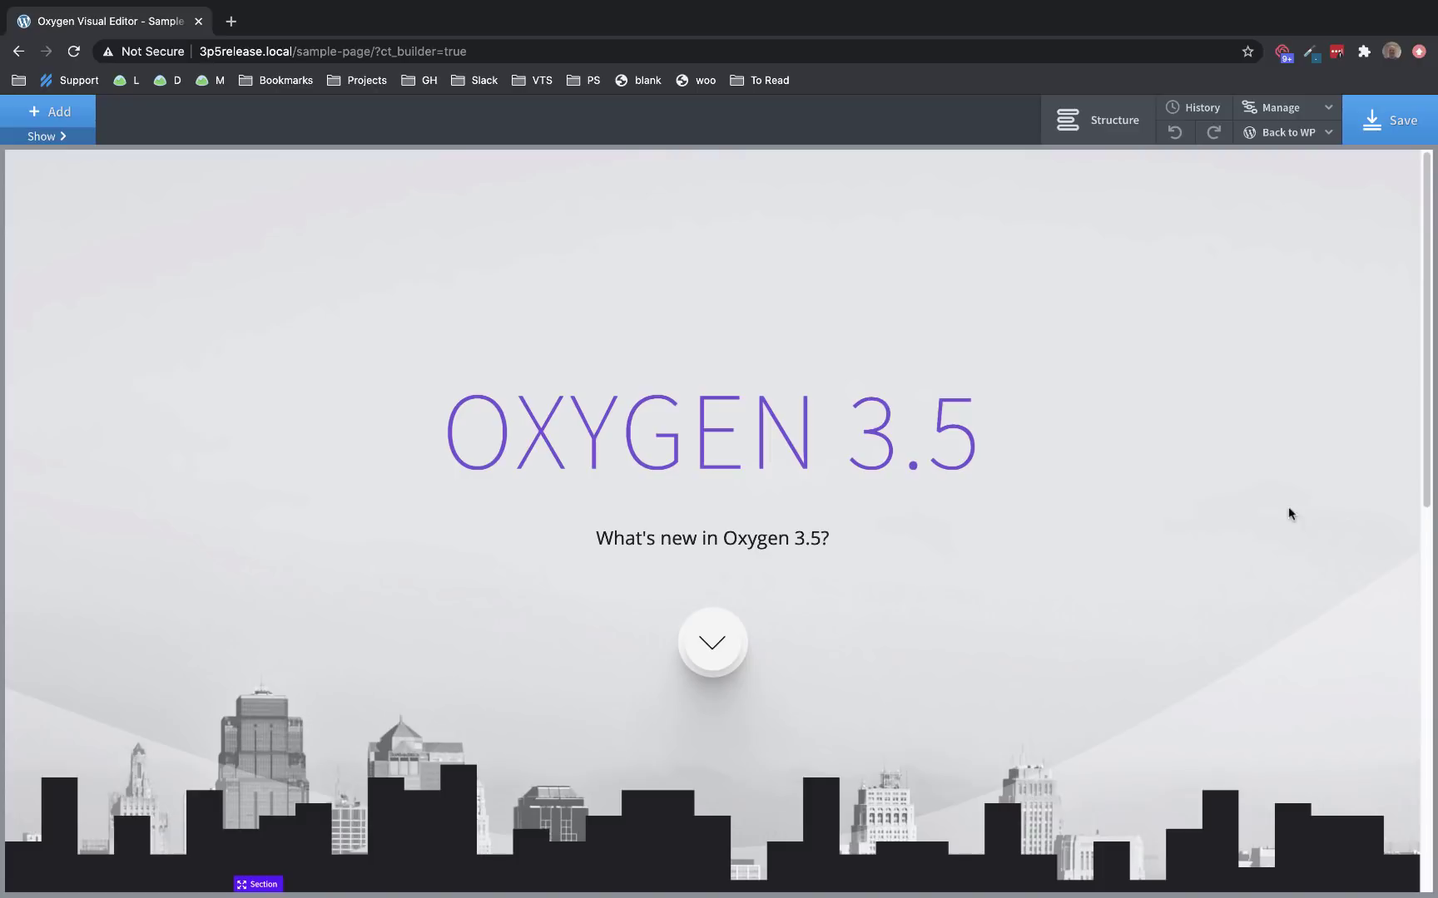
Step: Show the properties of the "Copy between IDs and Classes" text and examine its list of selectors
{"action": "scroll", "coordinate": [1245, 517], "scroll_direction": "down", "scroll_amount": 6}
{"action": "scroll", "coordinate": [1247, 519], "scroll_direction": "down", "scroll_amount": 1}
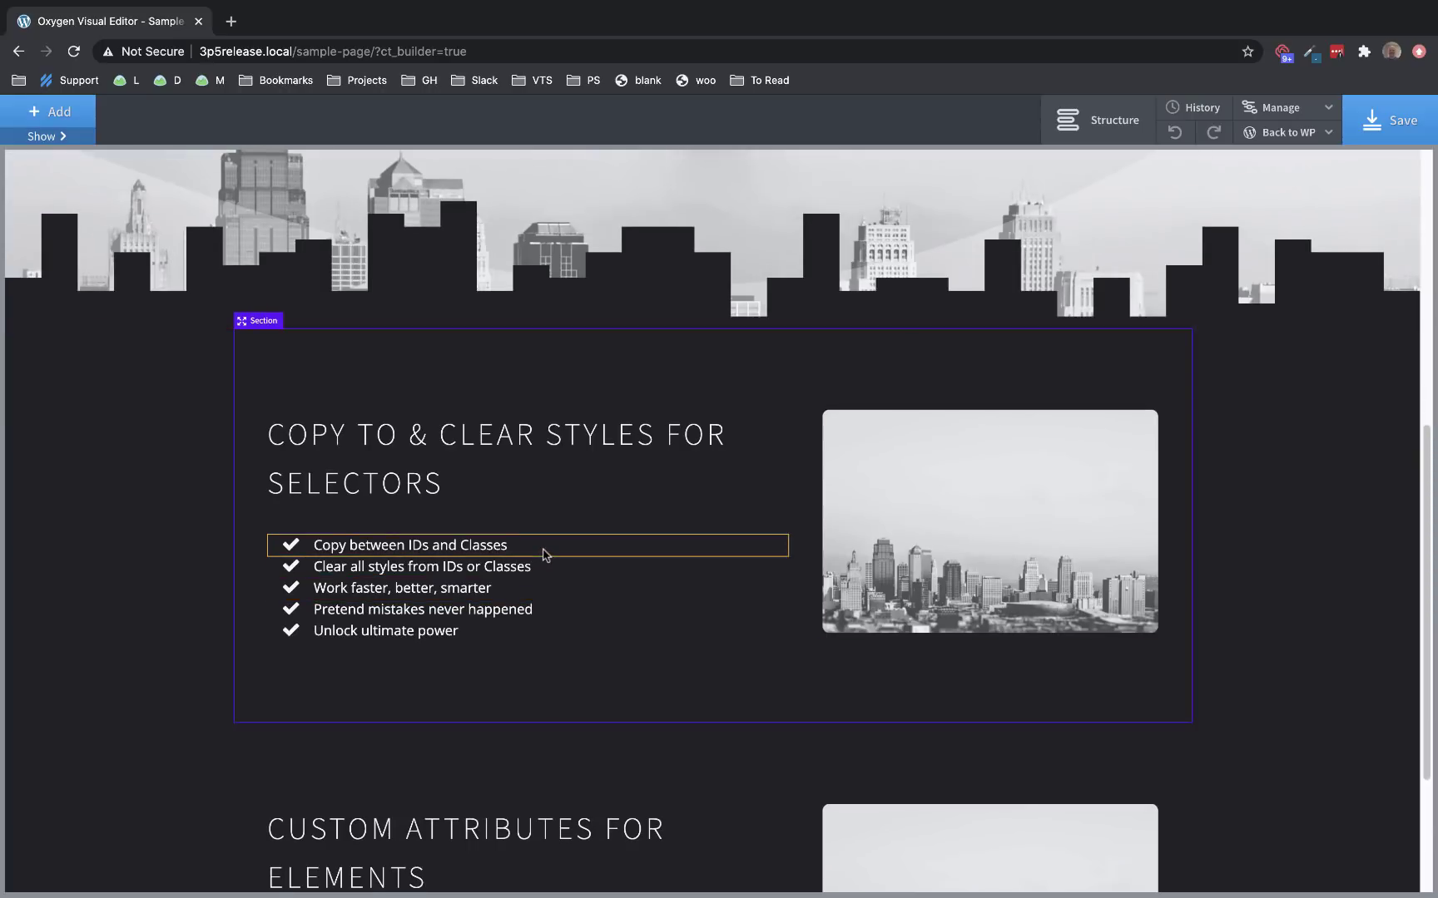
{"action": "left_click", "coordinate": [455, 549]}
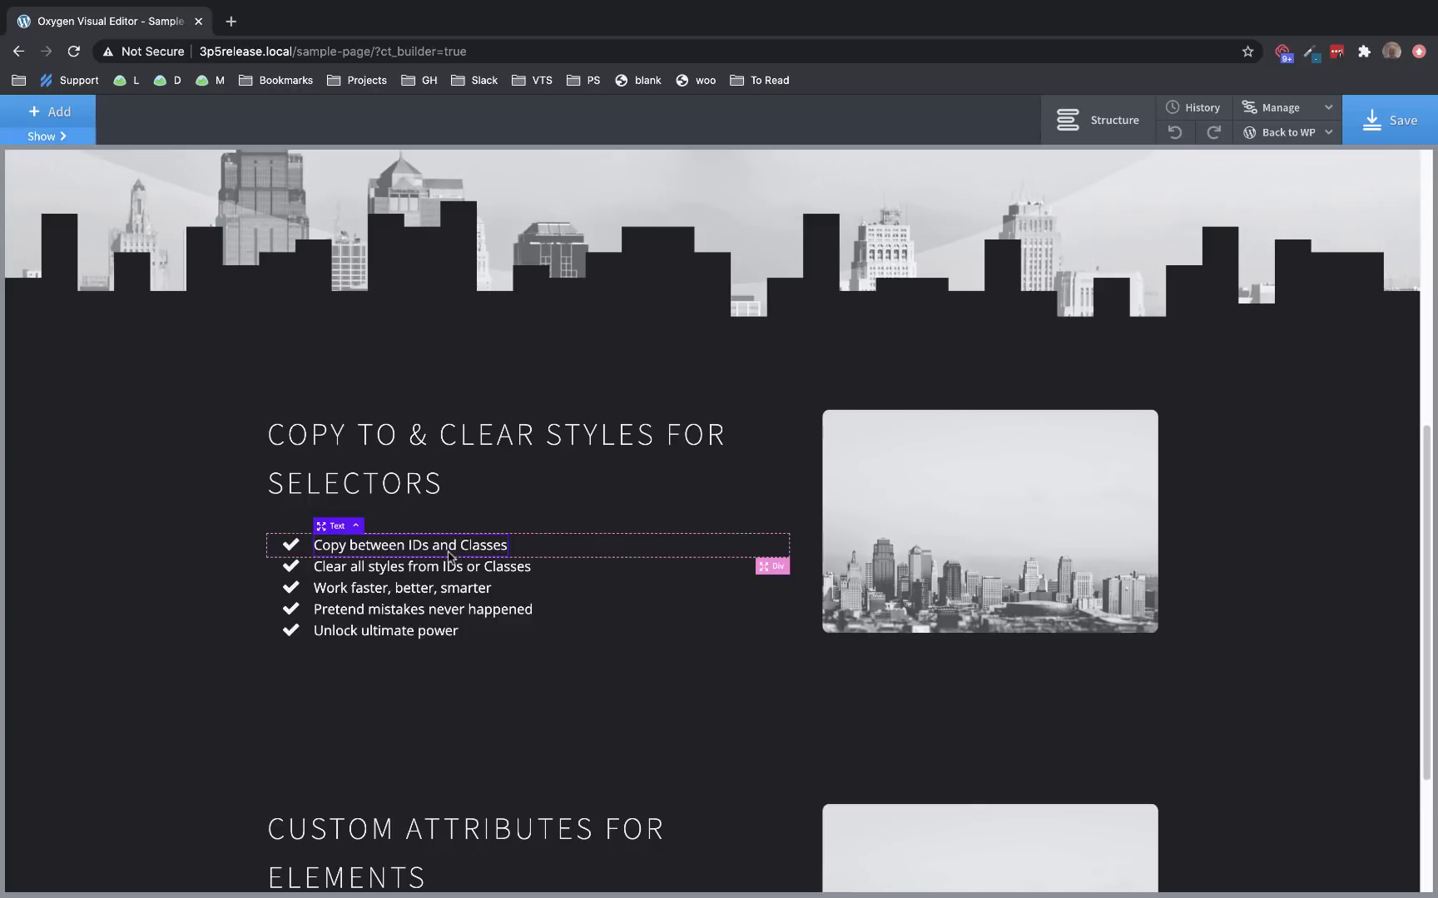
{"action": "left_click", "coordinate": [58, 137]}
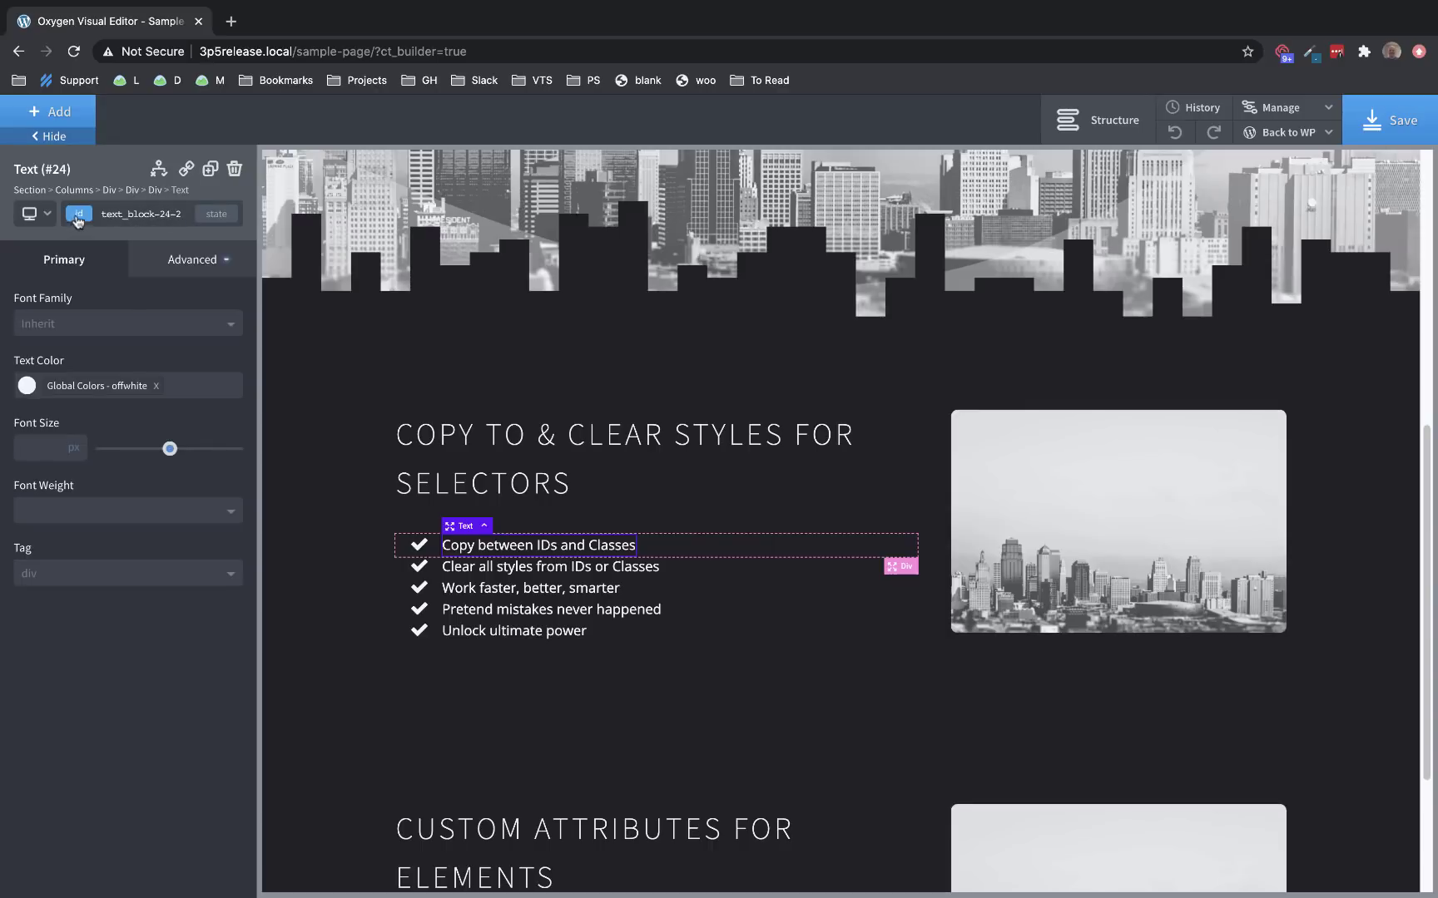
{"action": "left_click", "coordinate": [139, 214]}
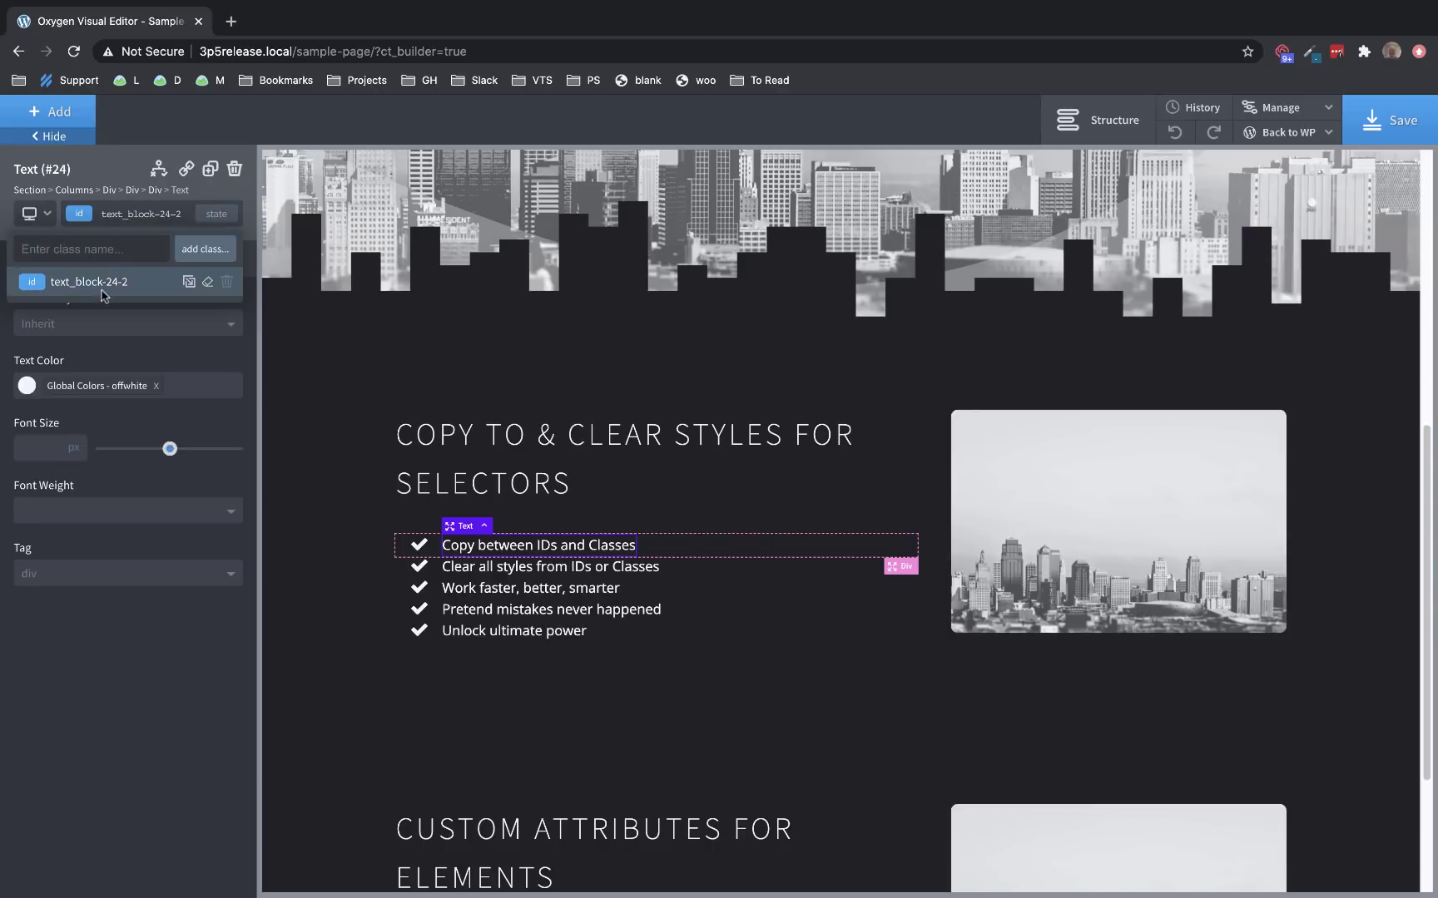
{"action": "left_click", "coordinate": [156, 362]}
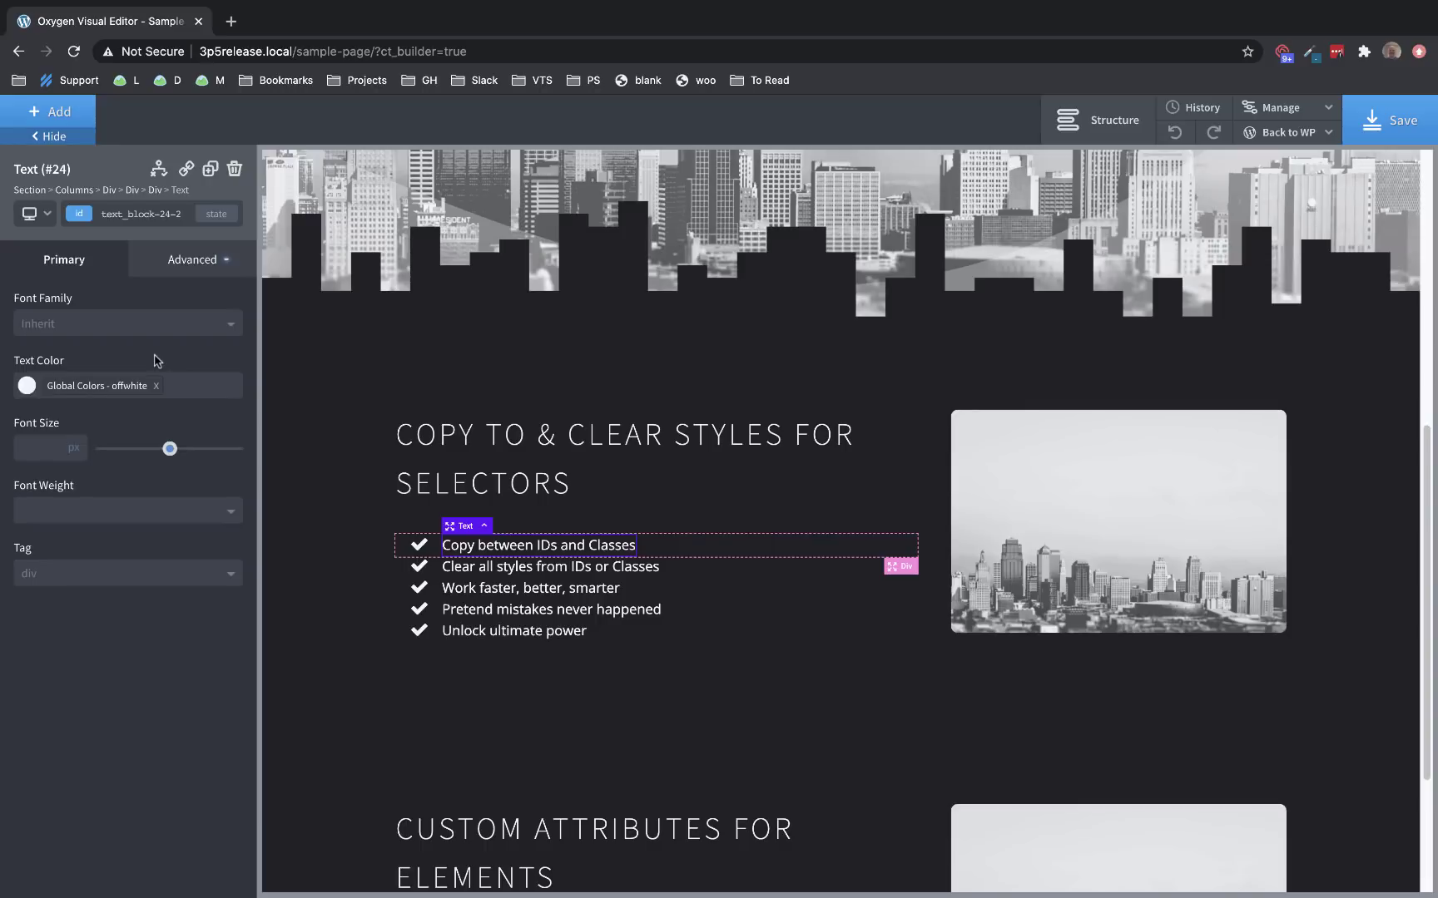
Step: Set the color of the check icon beside "Copy between IDs and Classes" to the global color PurpleLight
{"action": "left_click", "coordinate": [418, 546]}
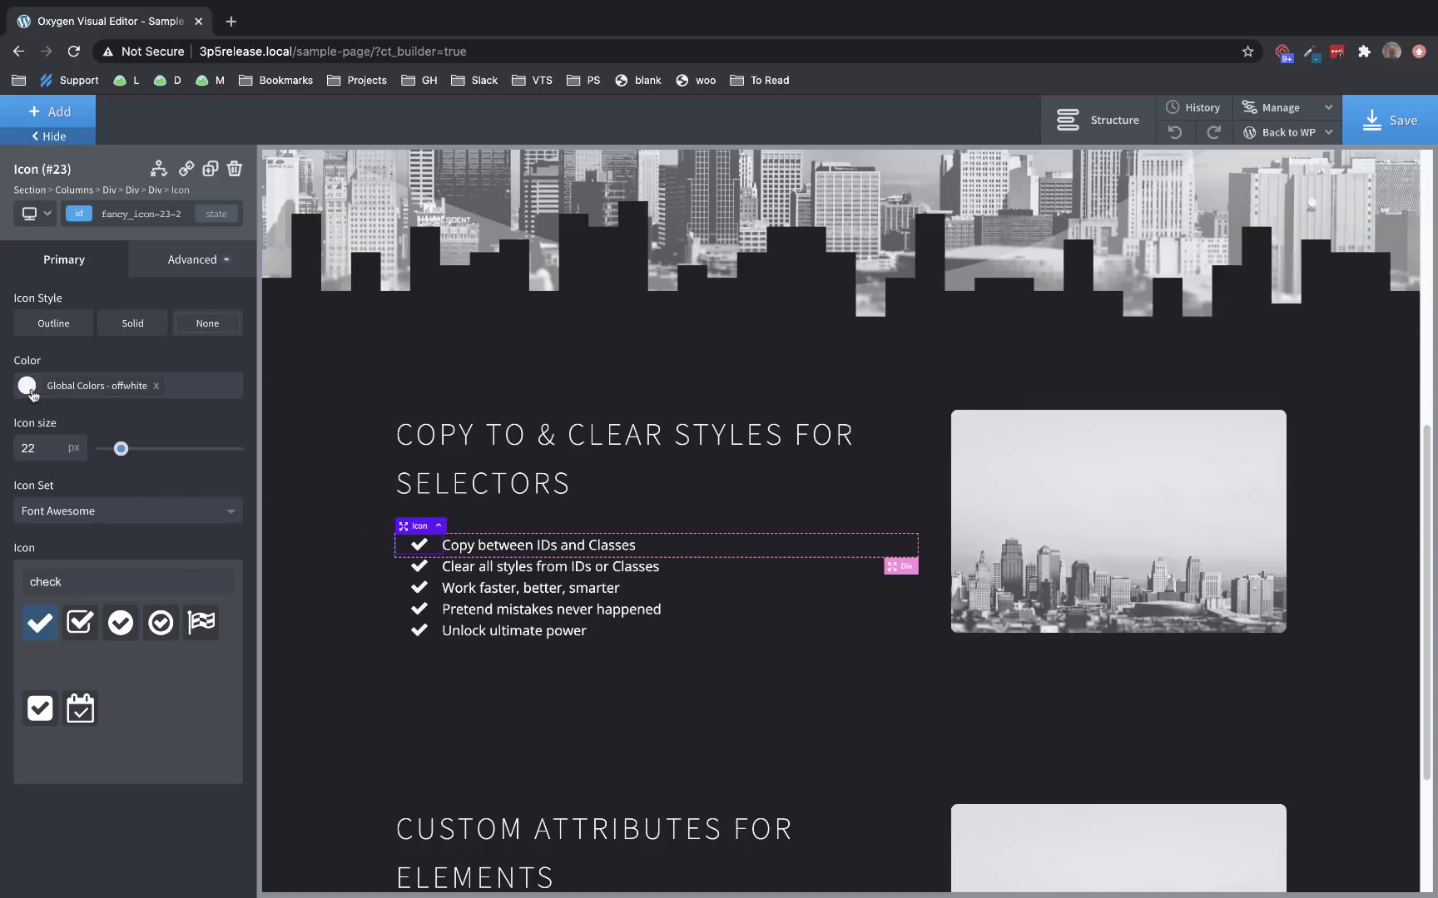
{"action": "left_click", "coordinate": [28, 386]}
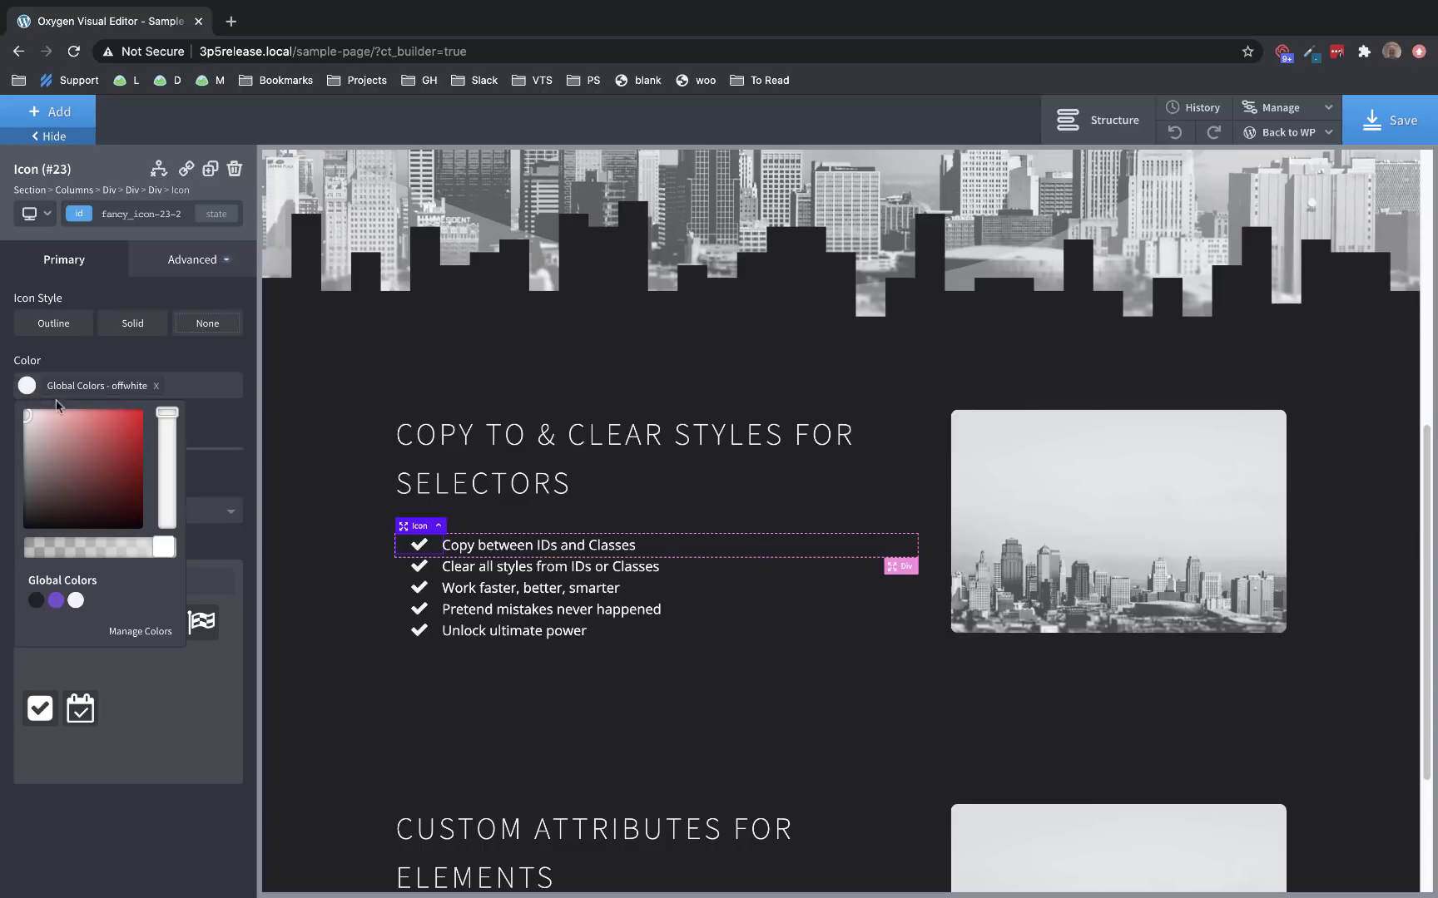
{"action": "left_click", "coordinate": [57, 600]}
{"action": "left_click", "coordinate": [243, 423]}
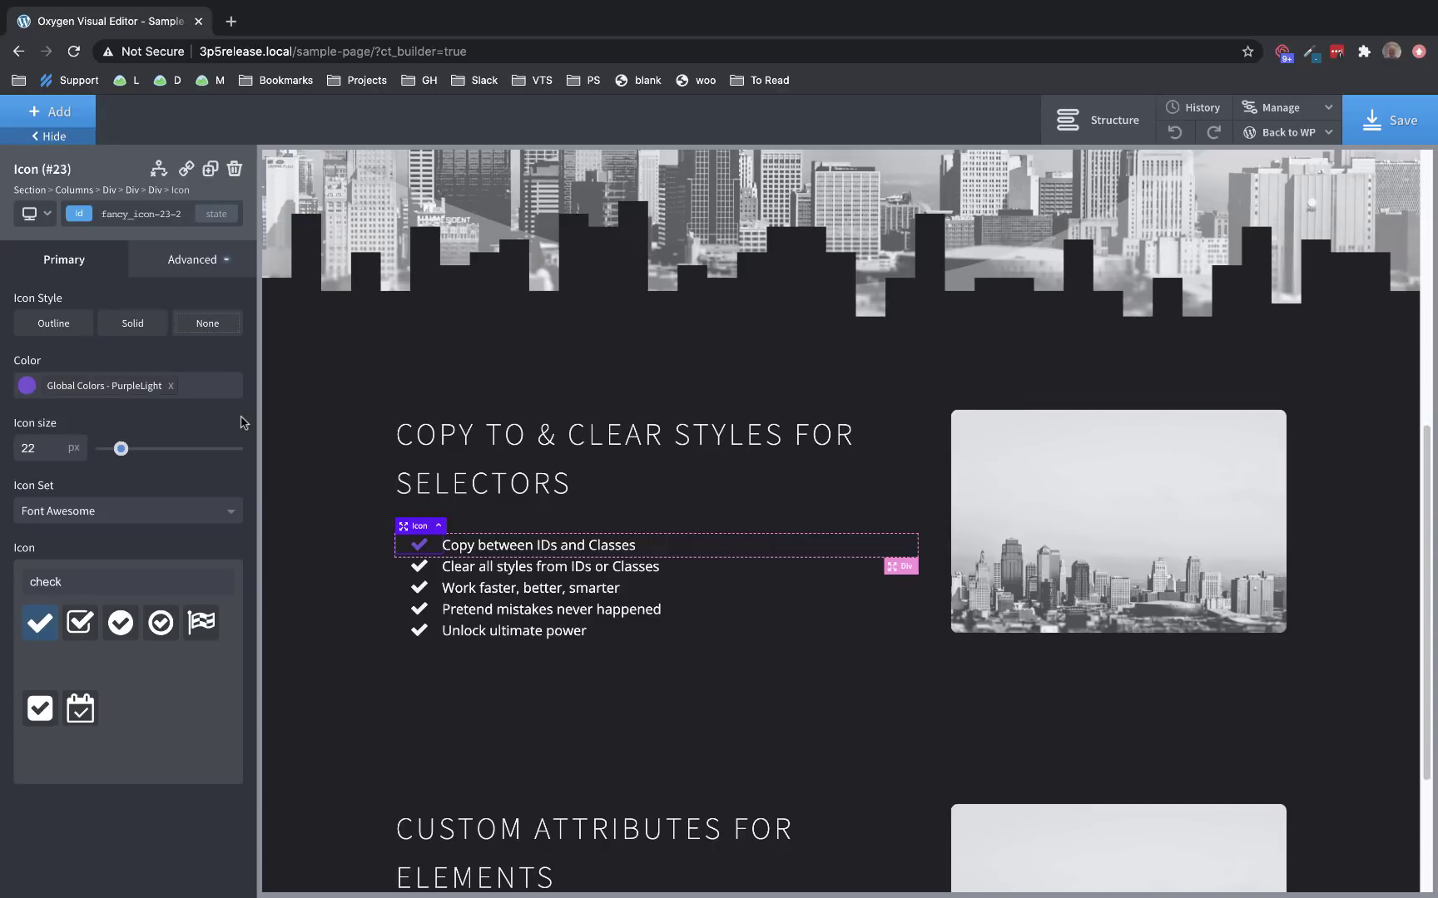
Step: Add a new class named "icon" to the check icon of the first list item
{"action": "left_click", "coordinate": [153, 216]}
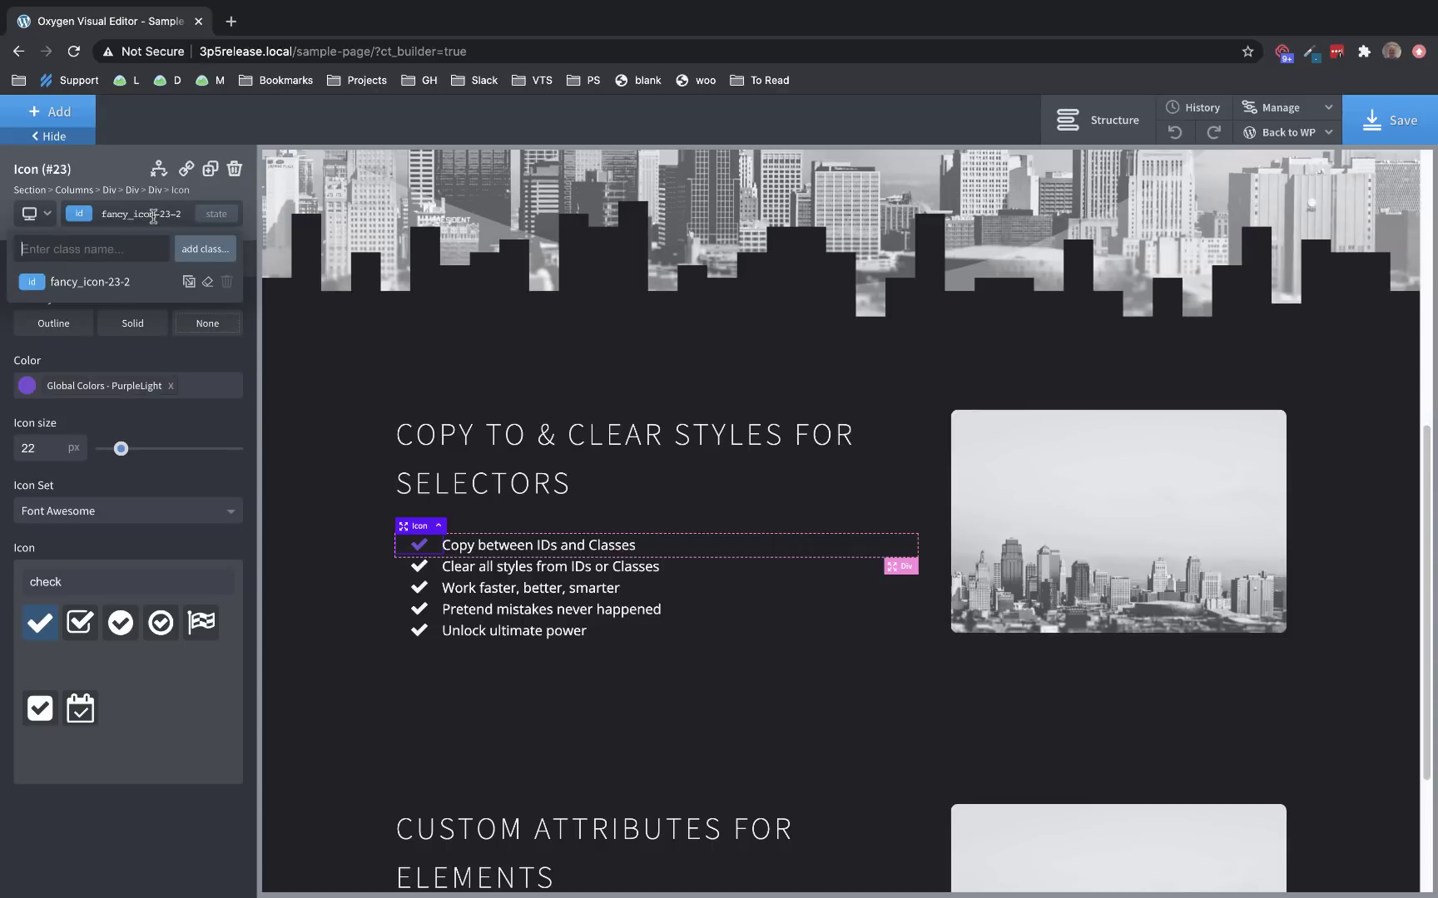
{"action": "type", "text": "icon"}
{"action": "key", "text": "Return"}
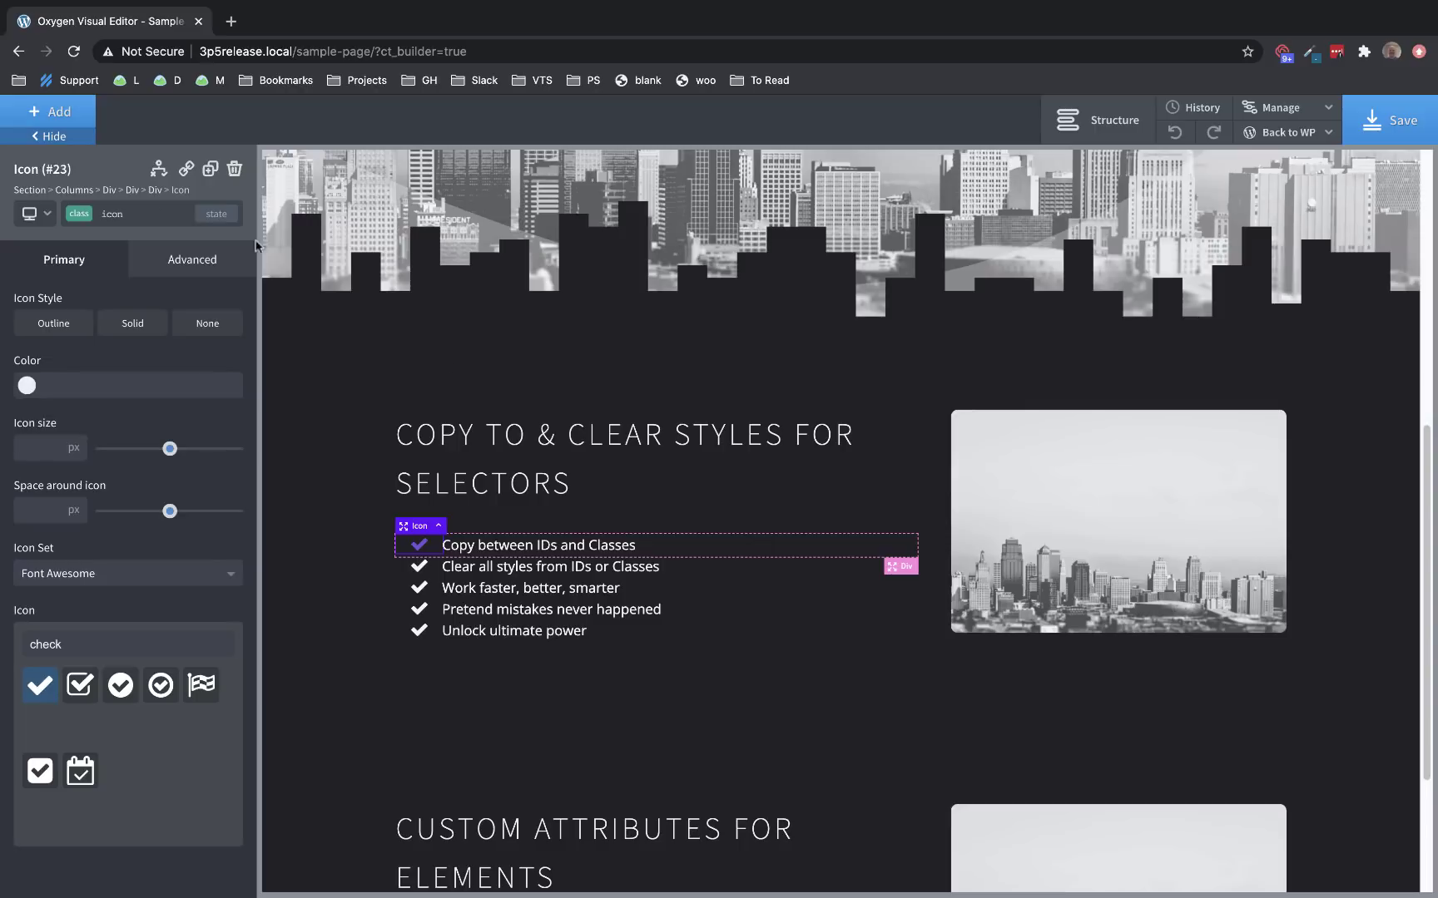
Step: Assign the existing "icon" class to the check icons beside "Clear all styles from IDs or Classes" and "Work faster, better, smarter"
{"action": "left_click", "coordinate": [426, 569]}
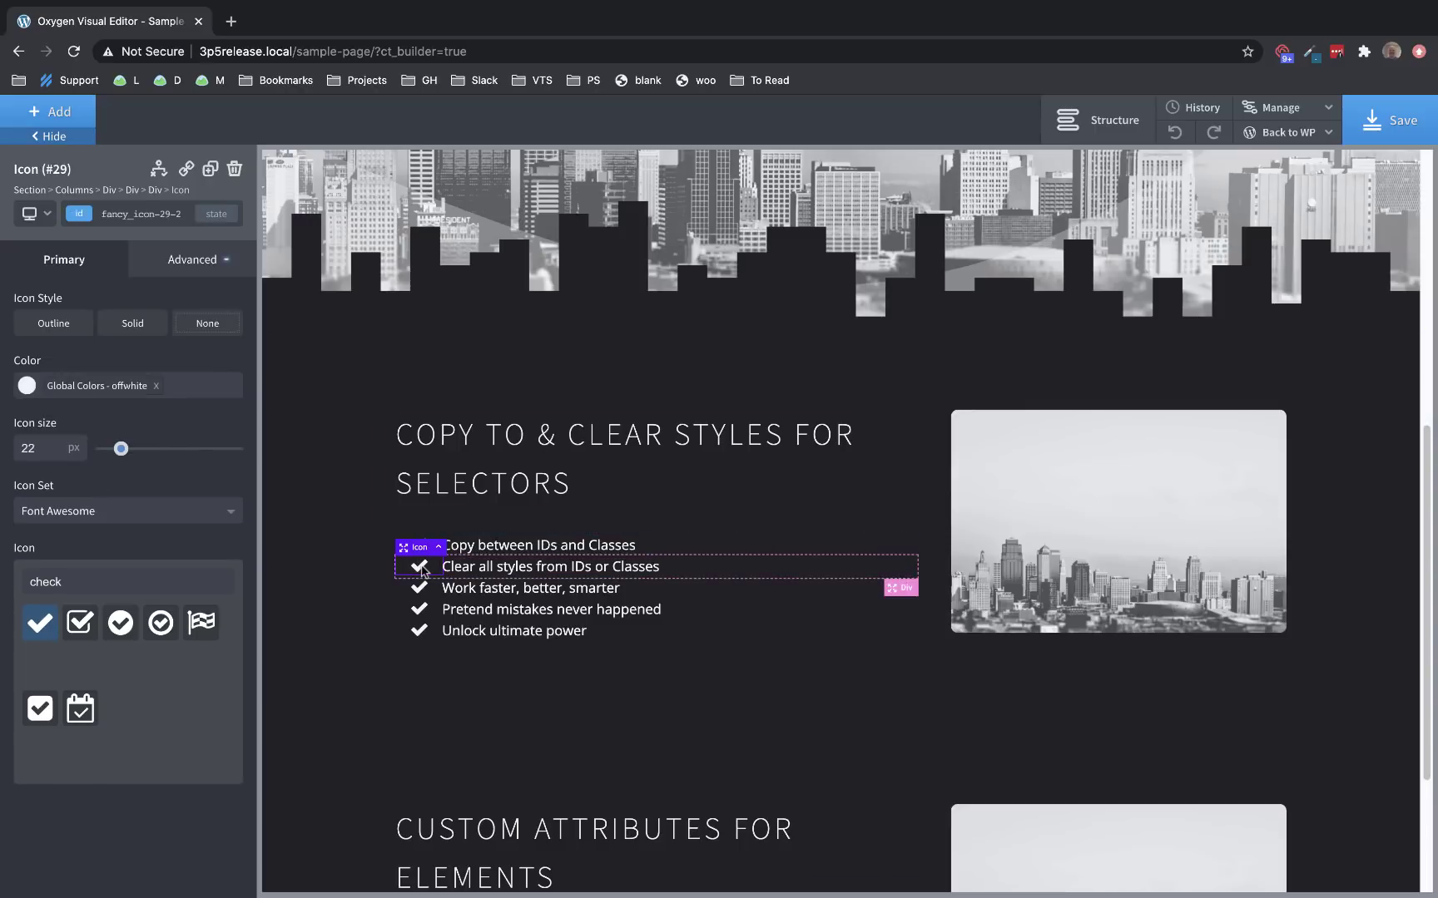
{"action": "left_click", "coordinate": [166, 211]}
{"action": "type", "text": "ico"}
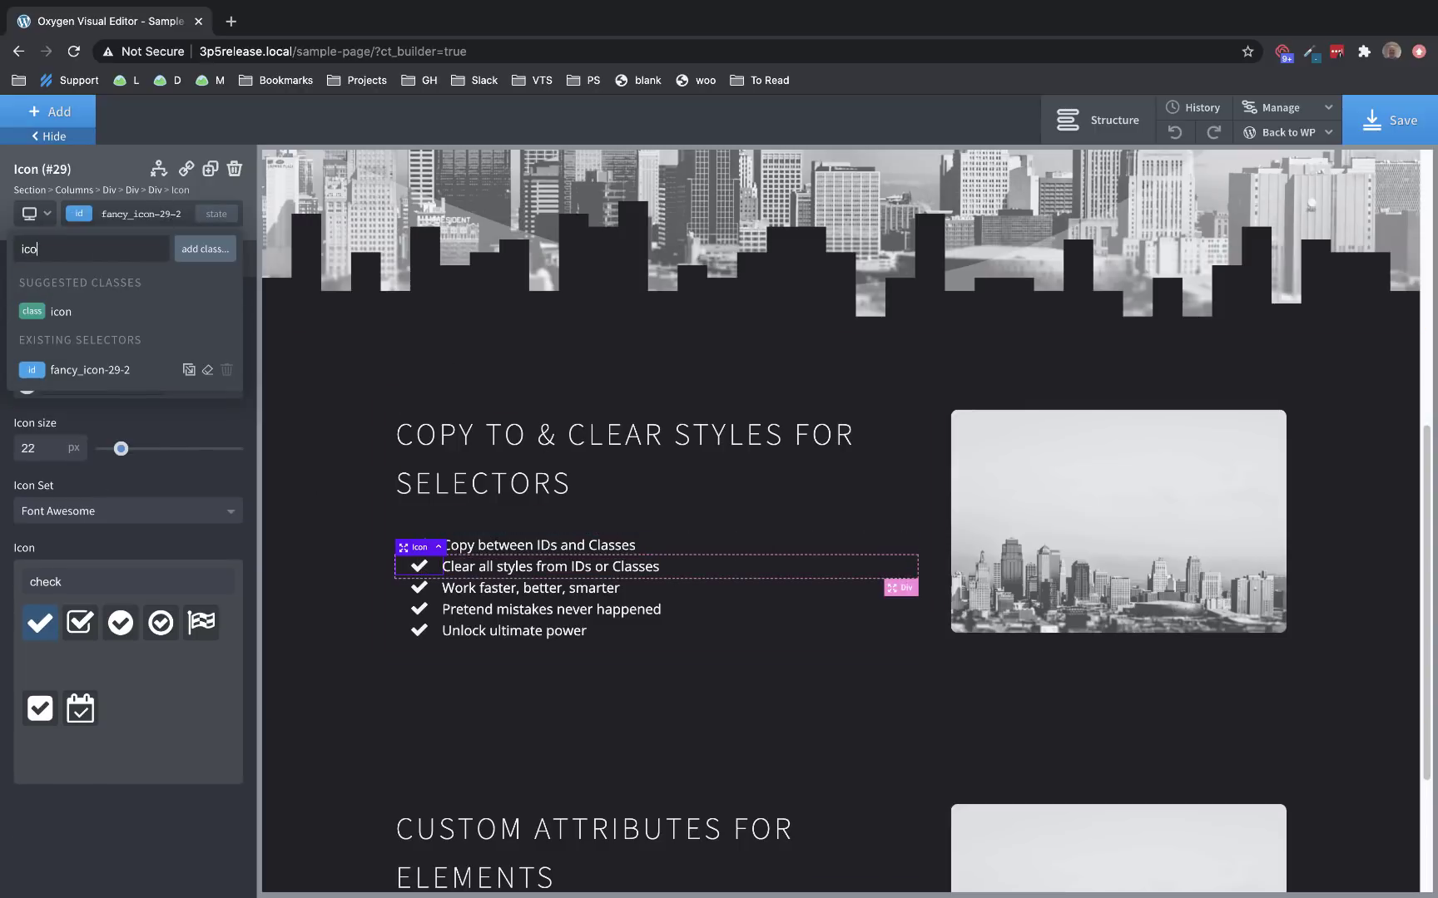
{"action": "left_click", "coordinate": [88, 312]}
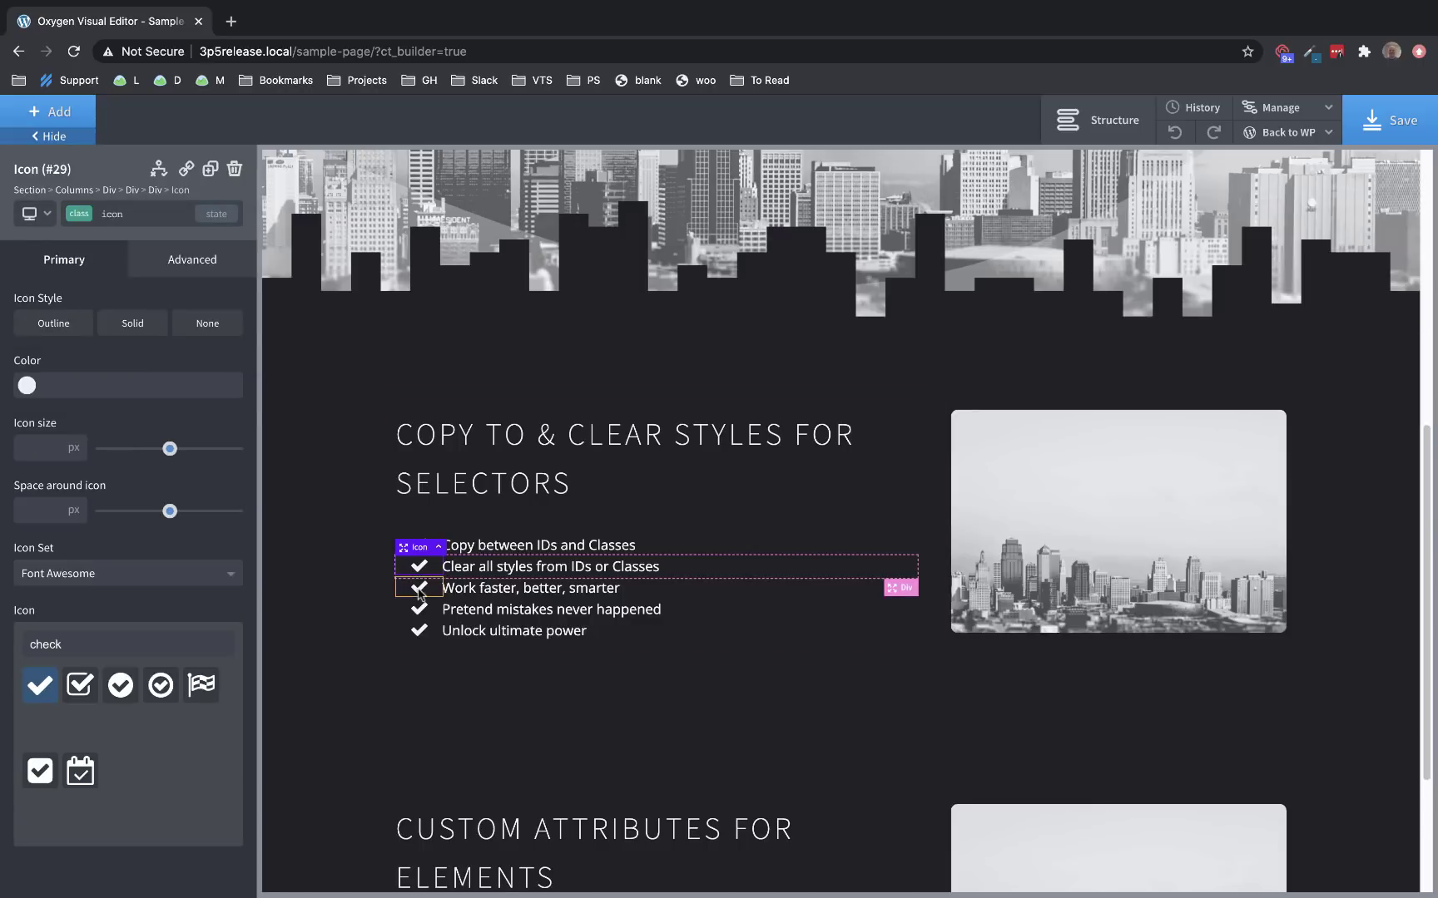
{"action": "left_click", "coordinate": [137, 214]}
{"action": "type", "text": "ico"}
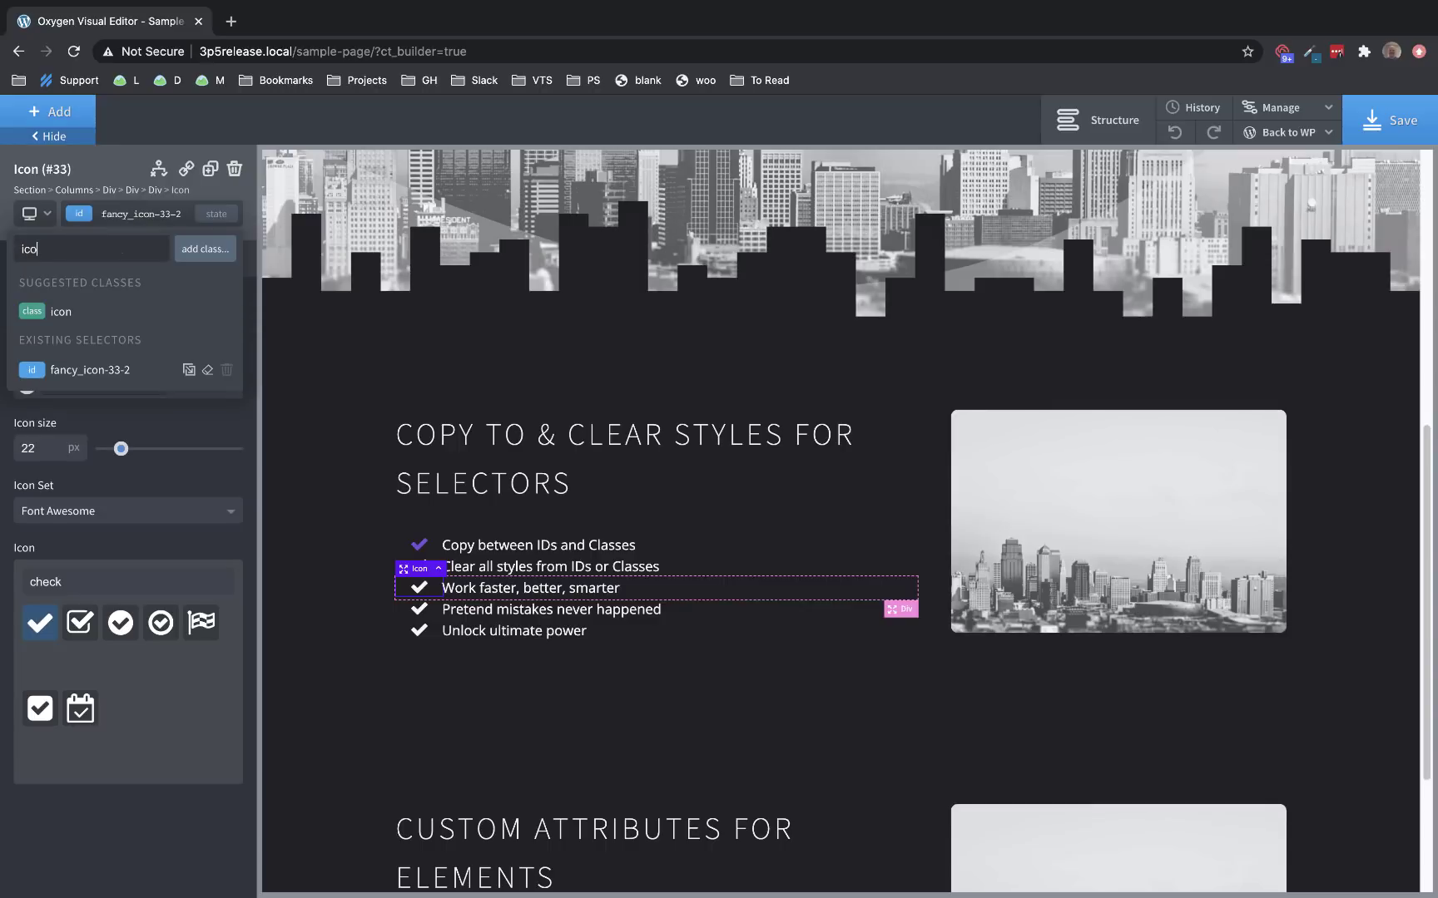
{"action": "left_click", "coordinate": [93, 310]}
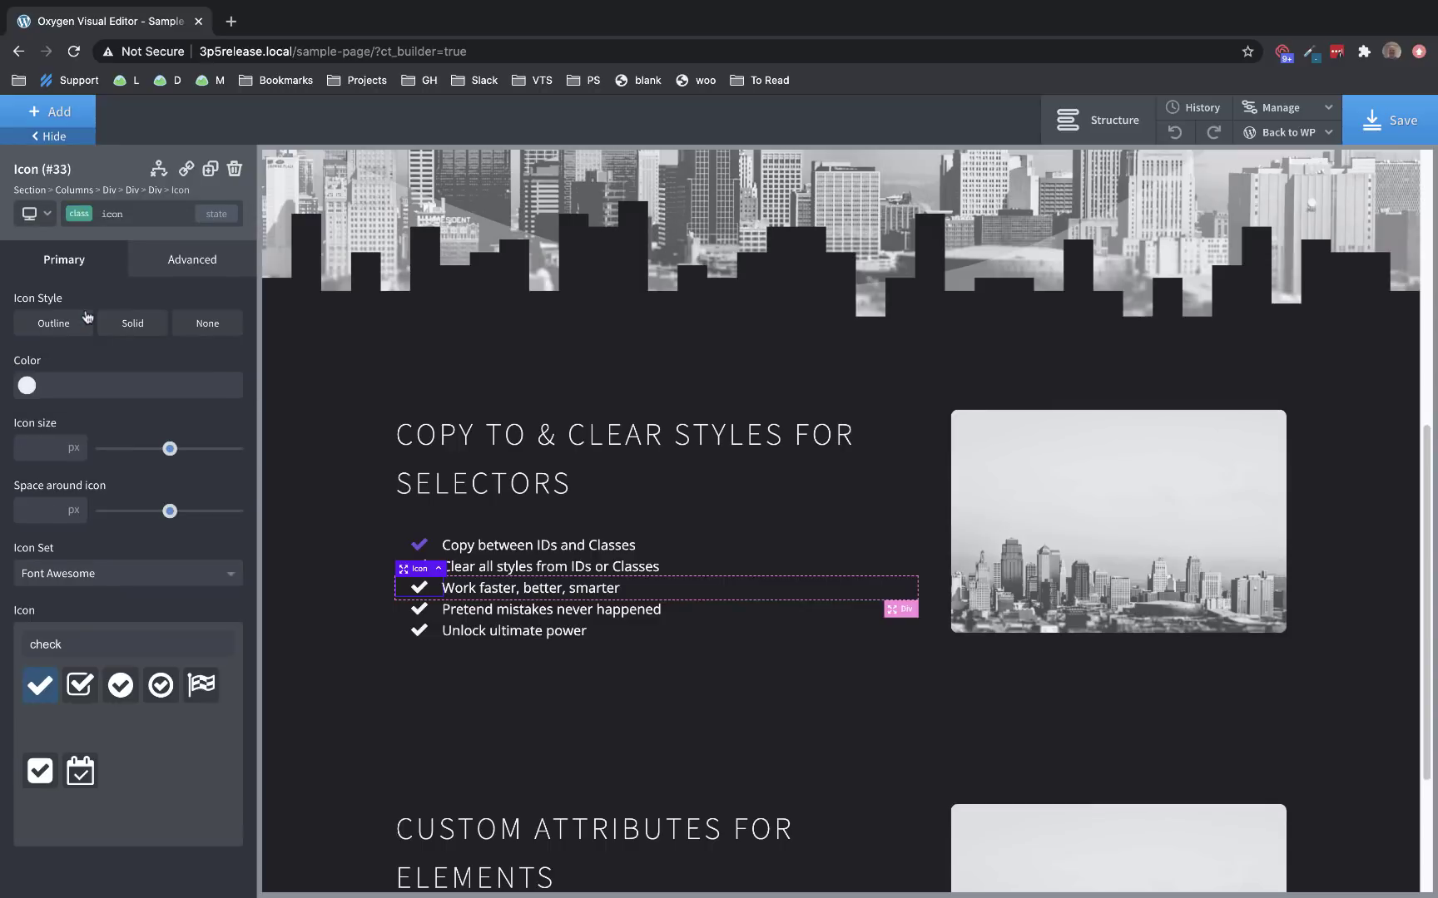
Step: Assign the existing "icon" class to the check icons beside "Pretend mistakes never happened" and "Unlock ultimate power"
{"action": "left_click", "coordinate": [420, 610]}
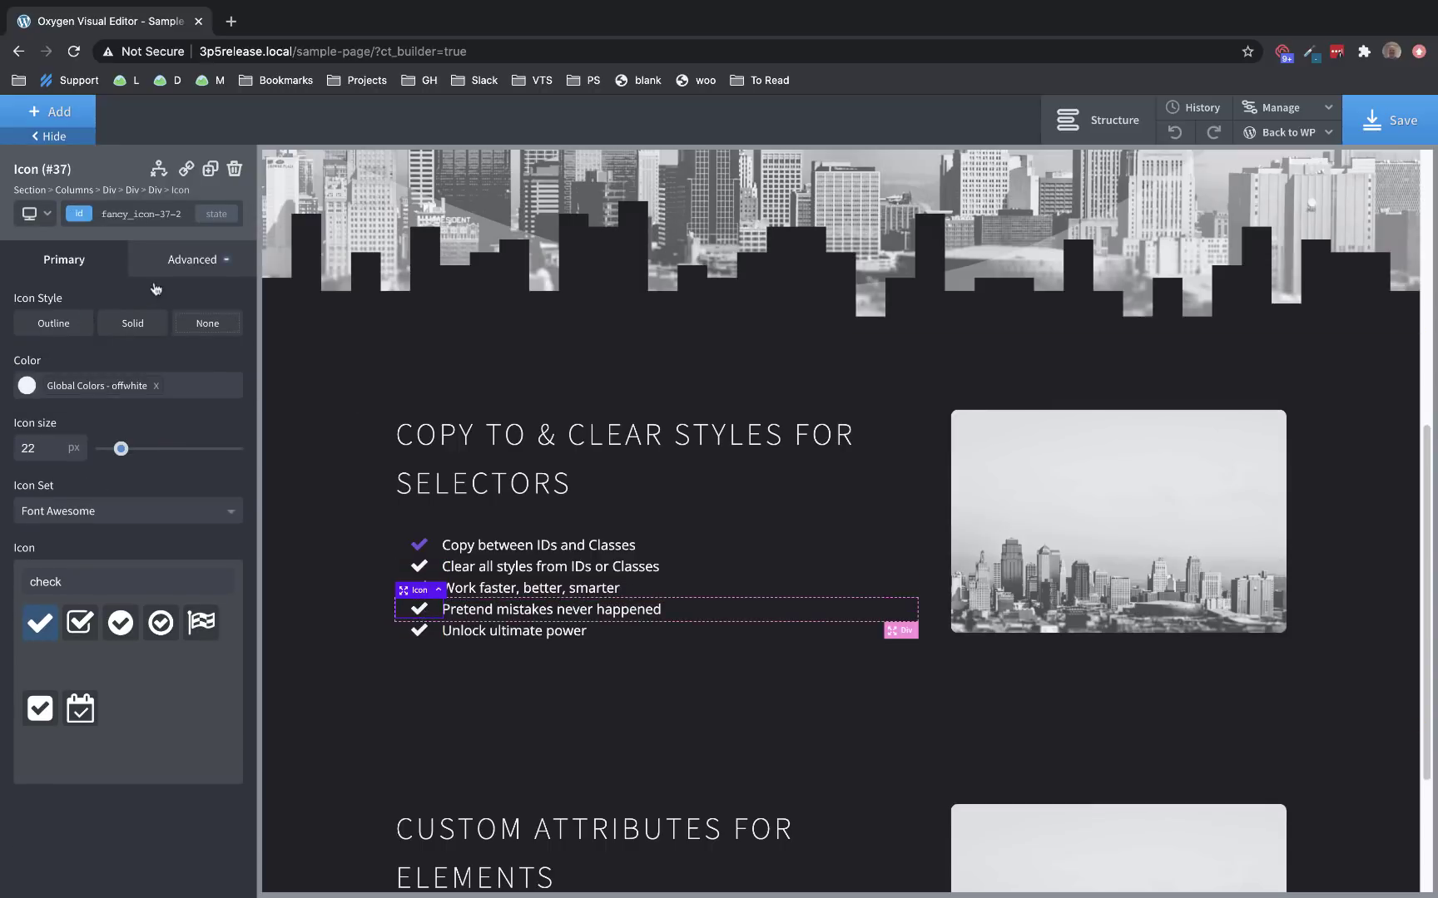
{"action": "left_click", "coordinate": [148, 216]}
{"action": "type", "text": "ico"}
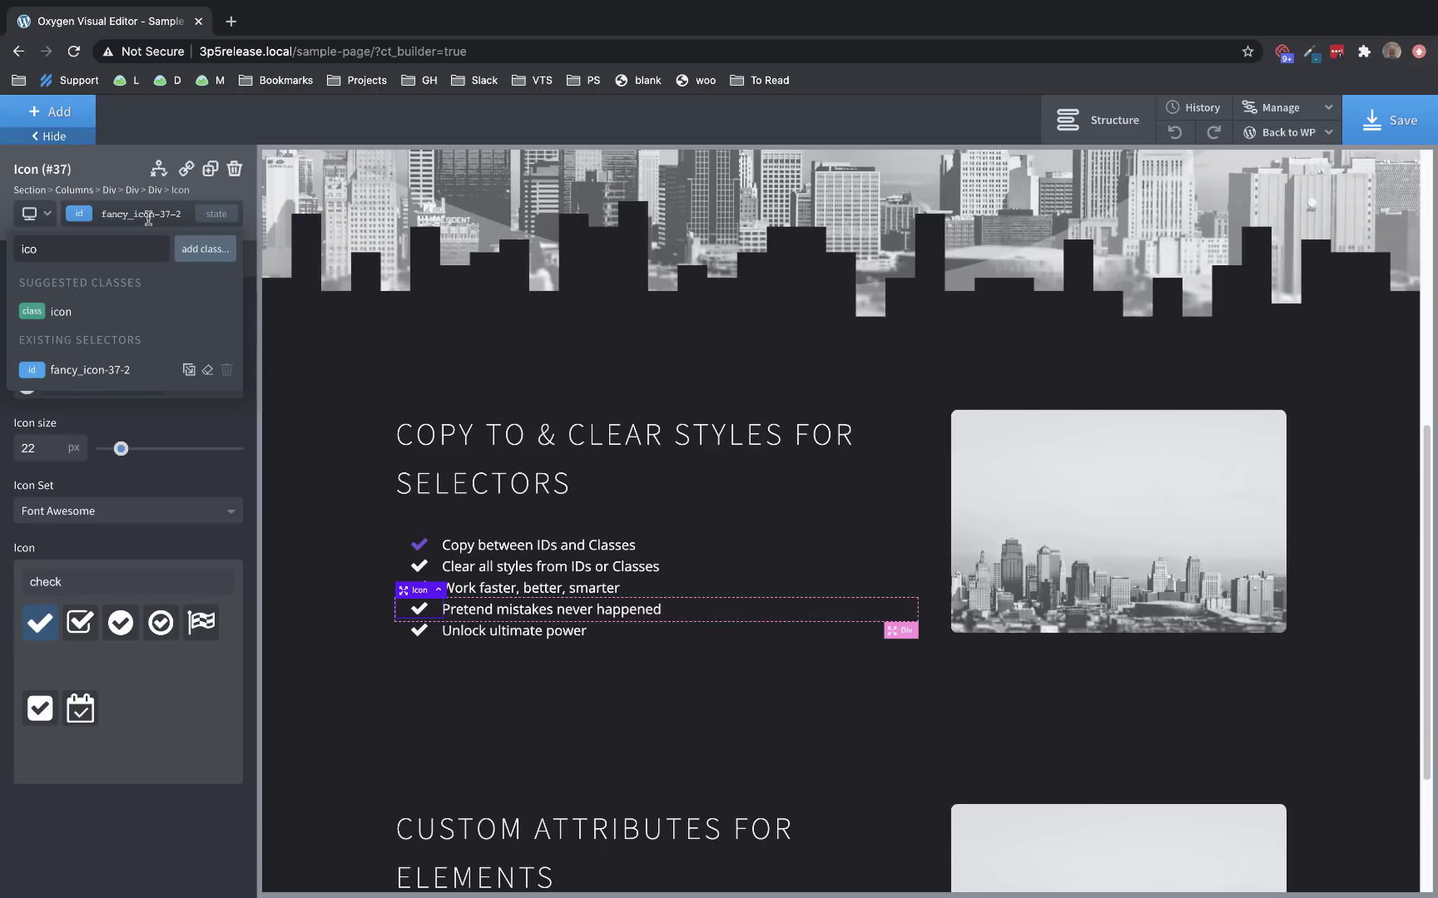
{"action": "left_click", "coordinate": [89, 311]}
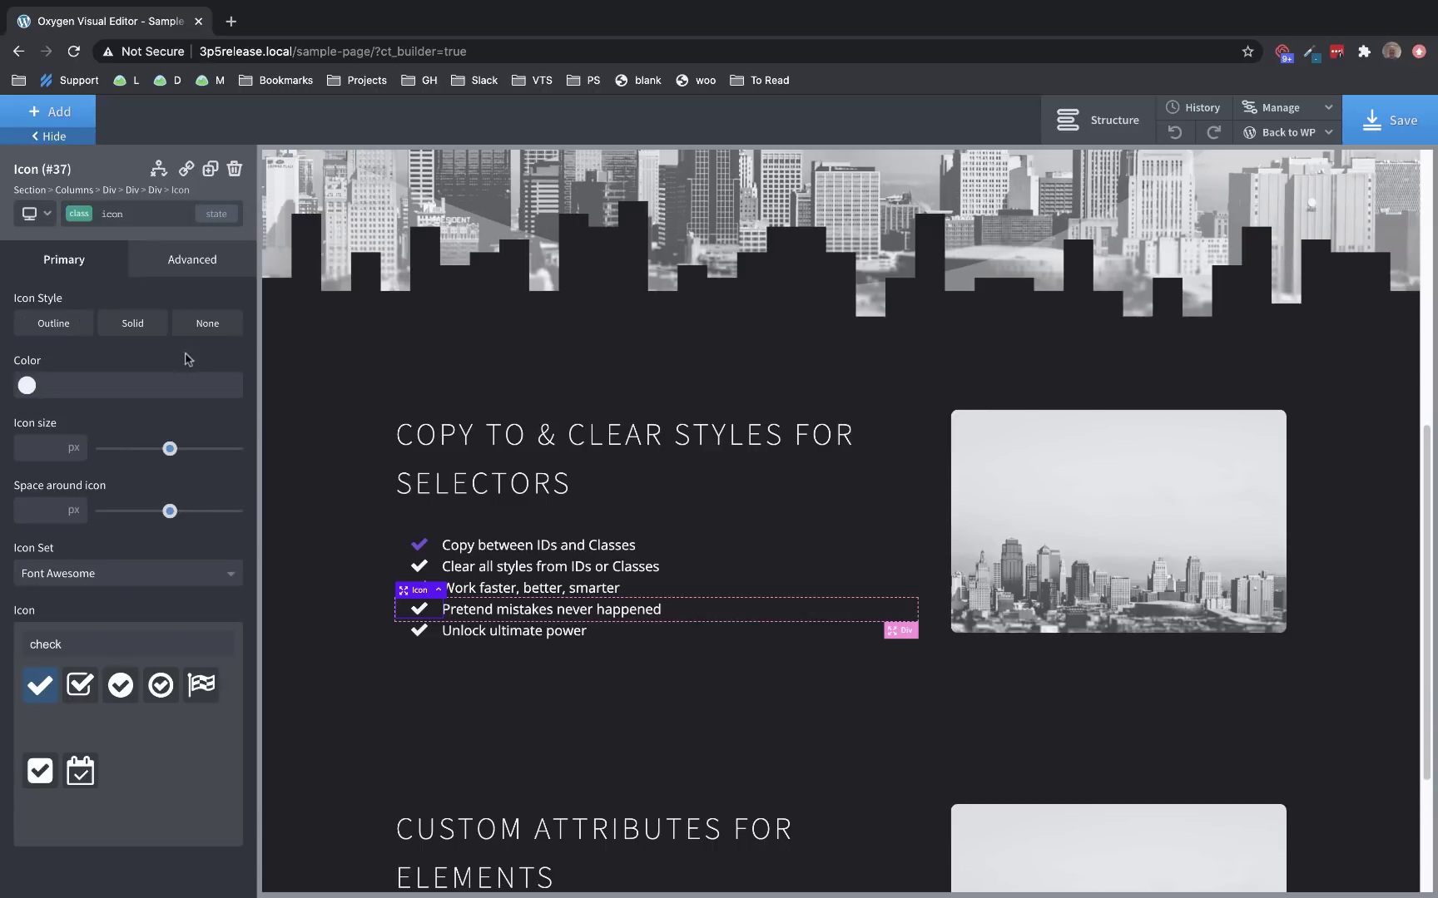
{"action": "left_click", "coordinate": [420, 630]}
{"action": "left_click", "coordinate": [137, 213]}
{"action": "type", "text": "ico"}
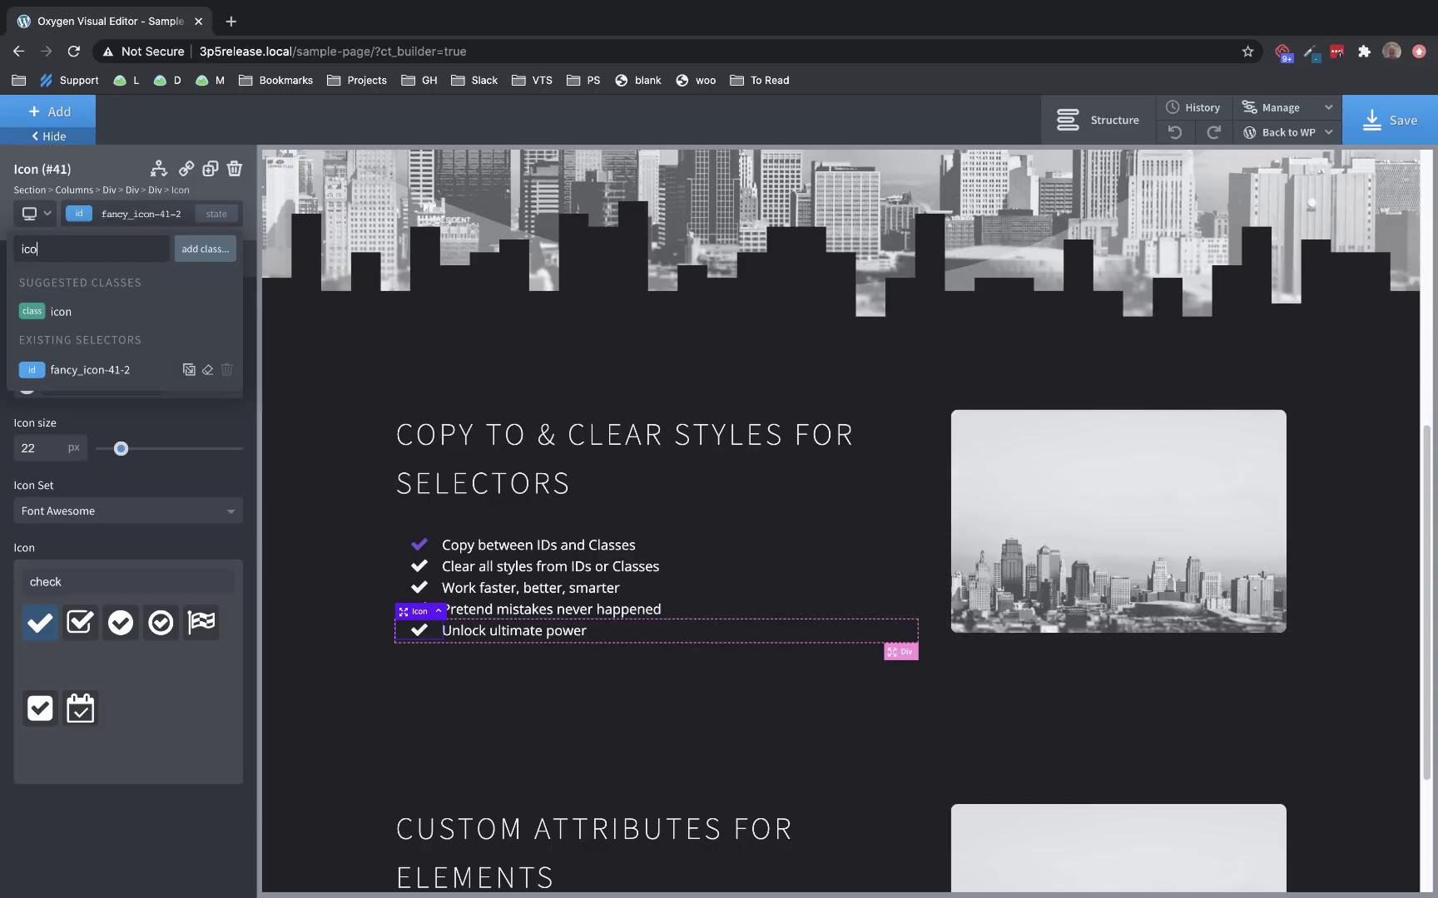
{"action": "left_click", "coordinate": [85, 309]}
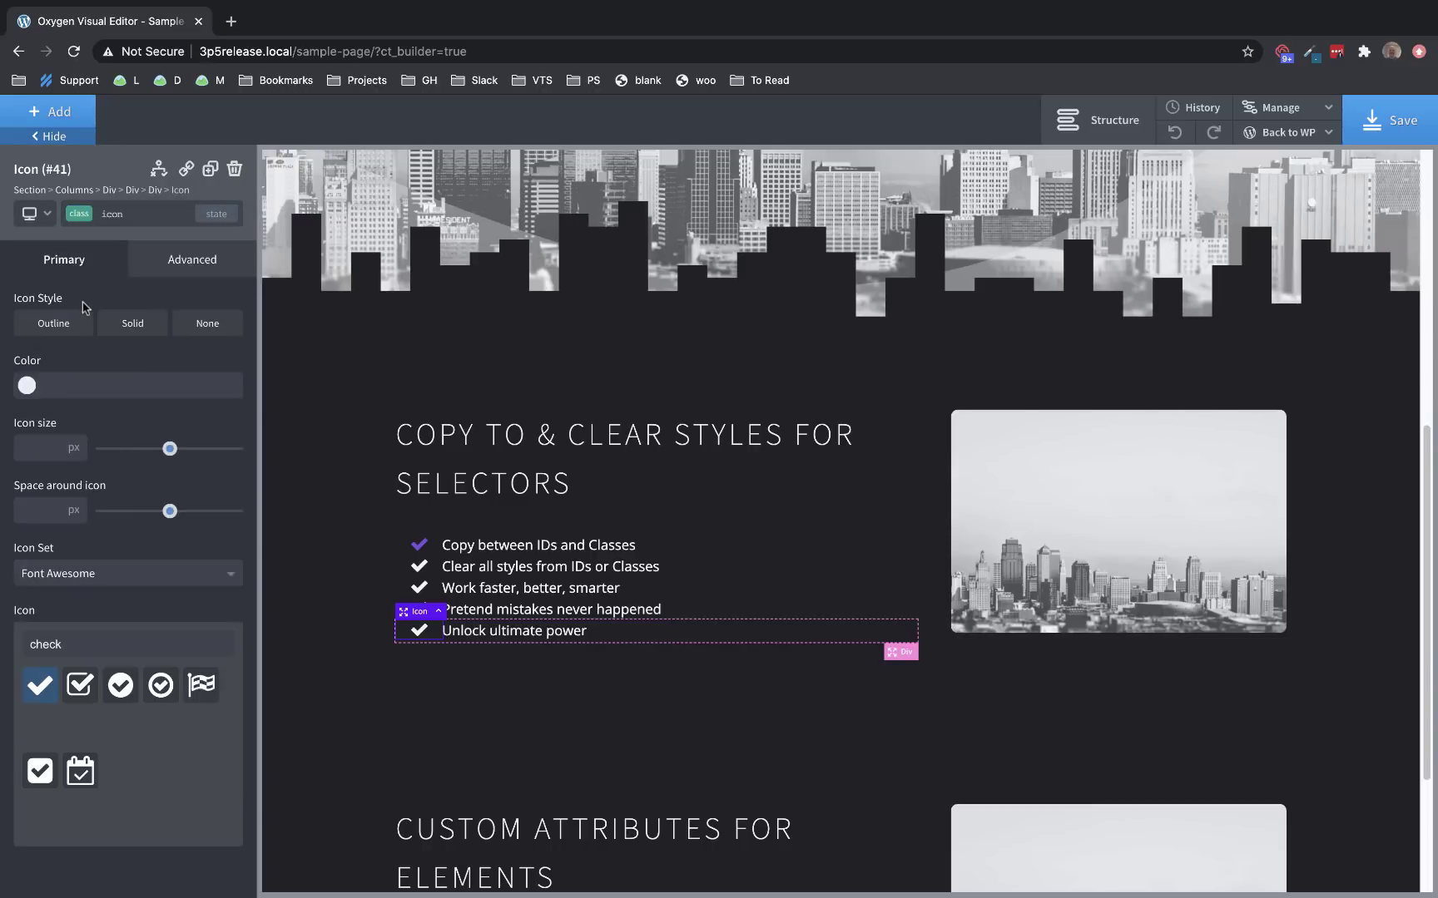
Step: Set the icon size to 24 px on the ID selector fancy_icon-23-2 of the first check icon
{"action": "left_click", "coordinate": [420, 547]}
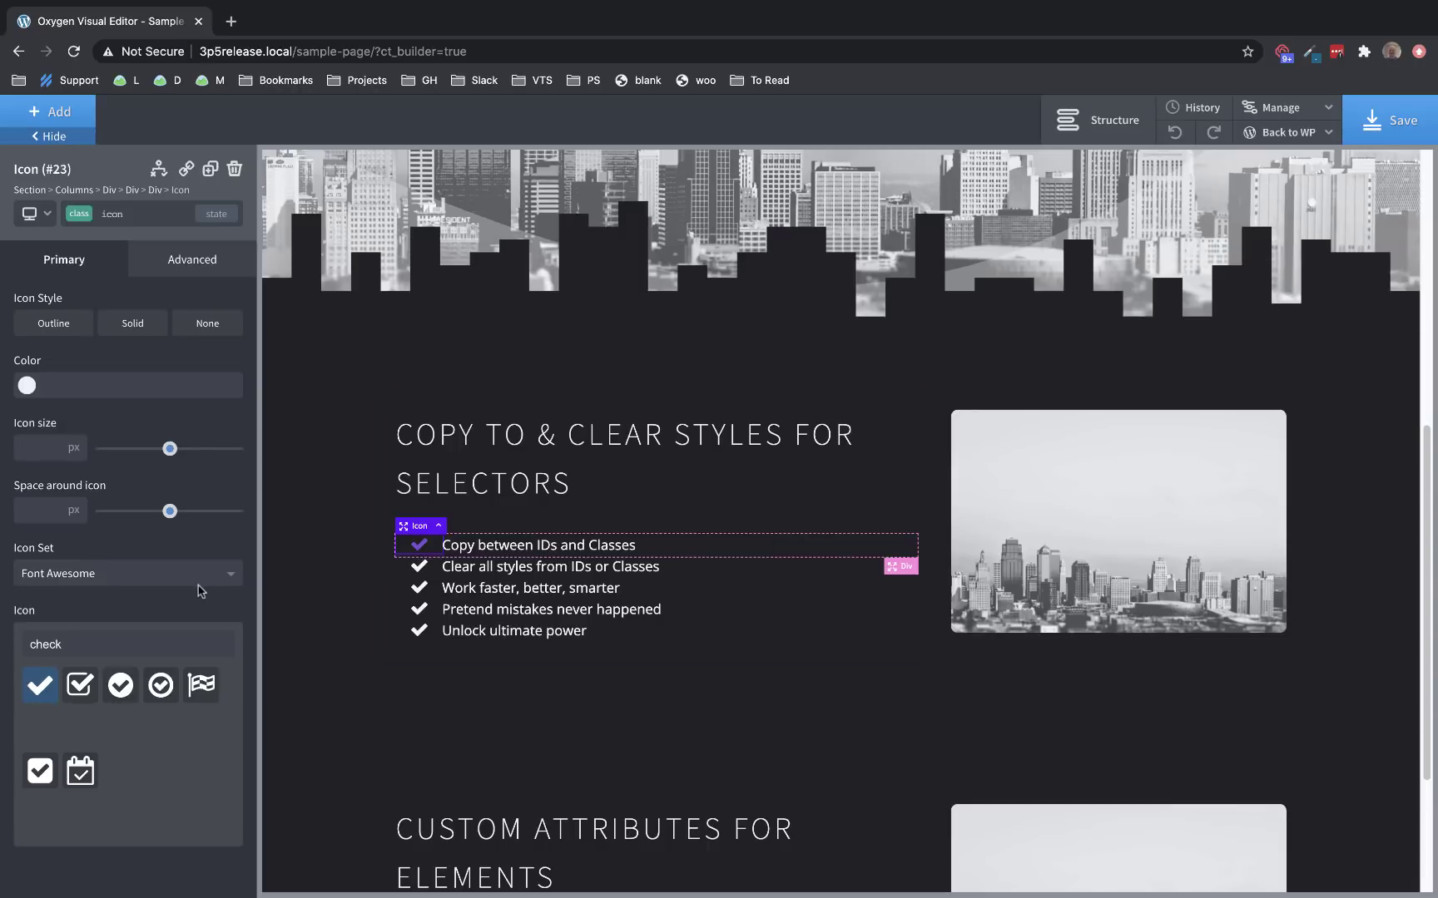
{"action": "left_click", "coordinate": [88, 220]}
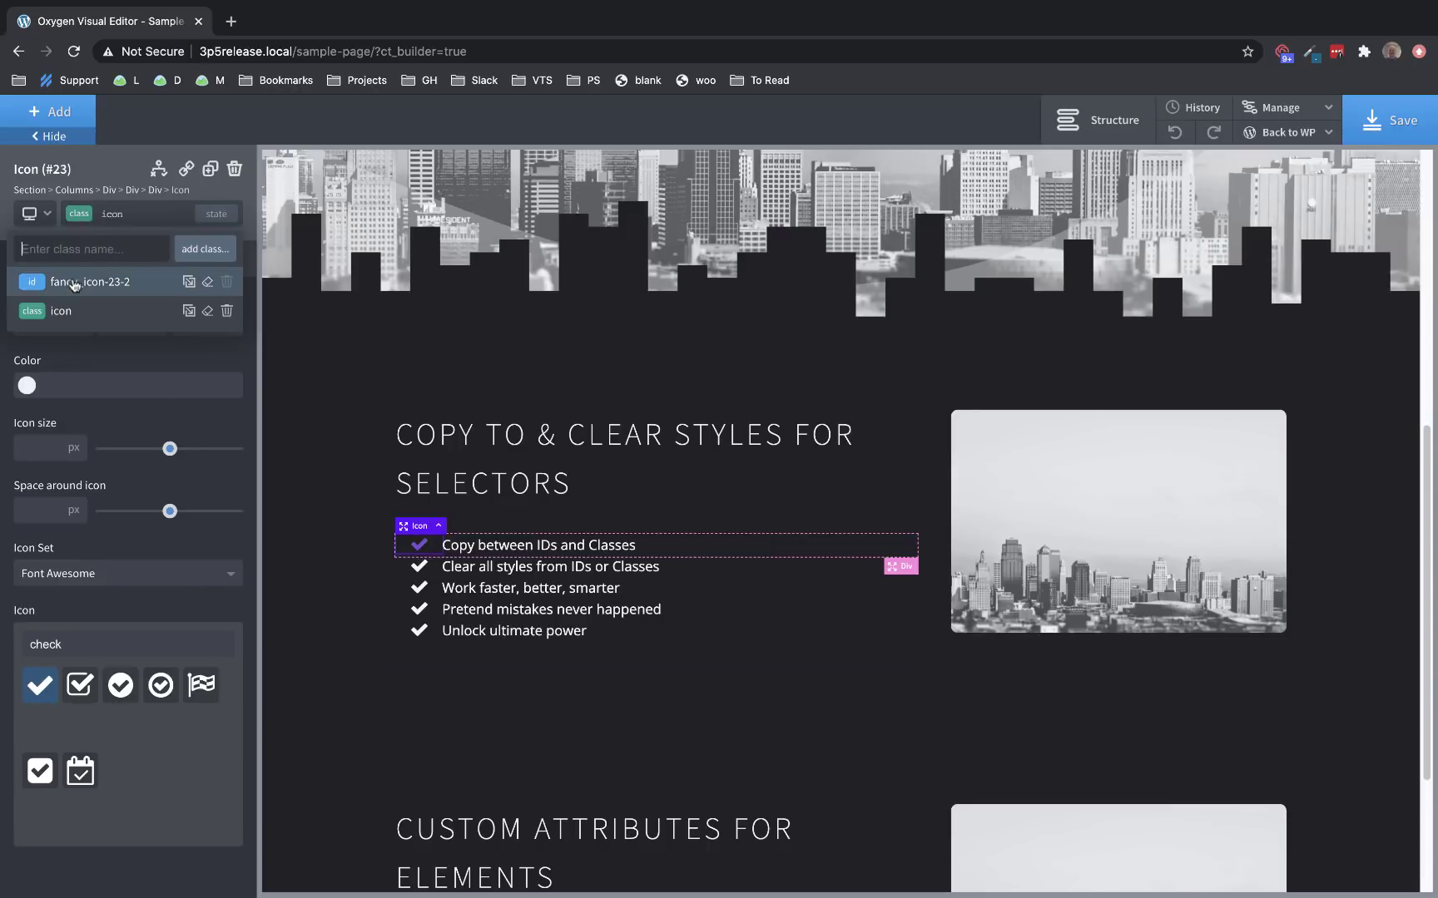
{"action": "left_click", "coordinate": [75, 285]}
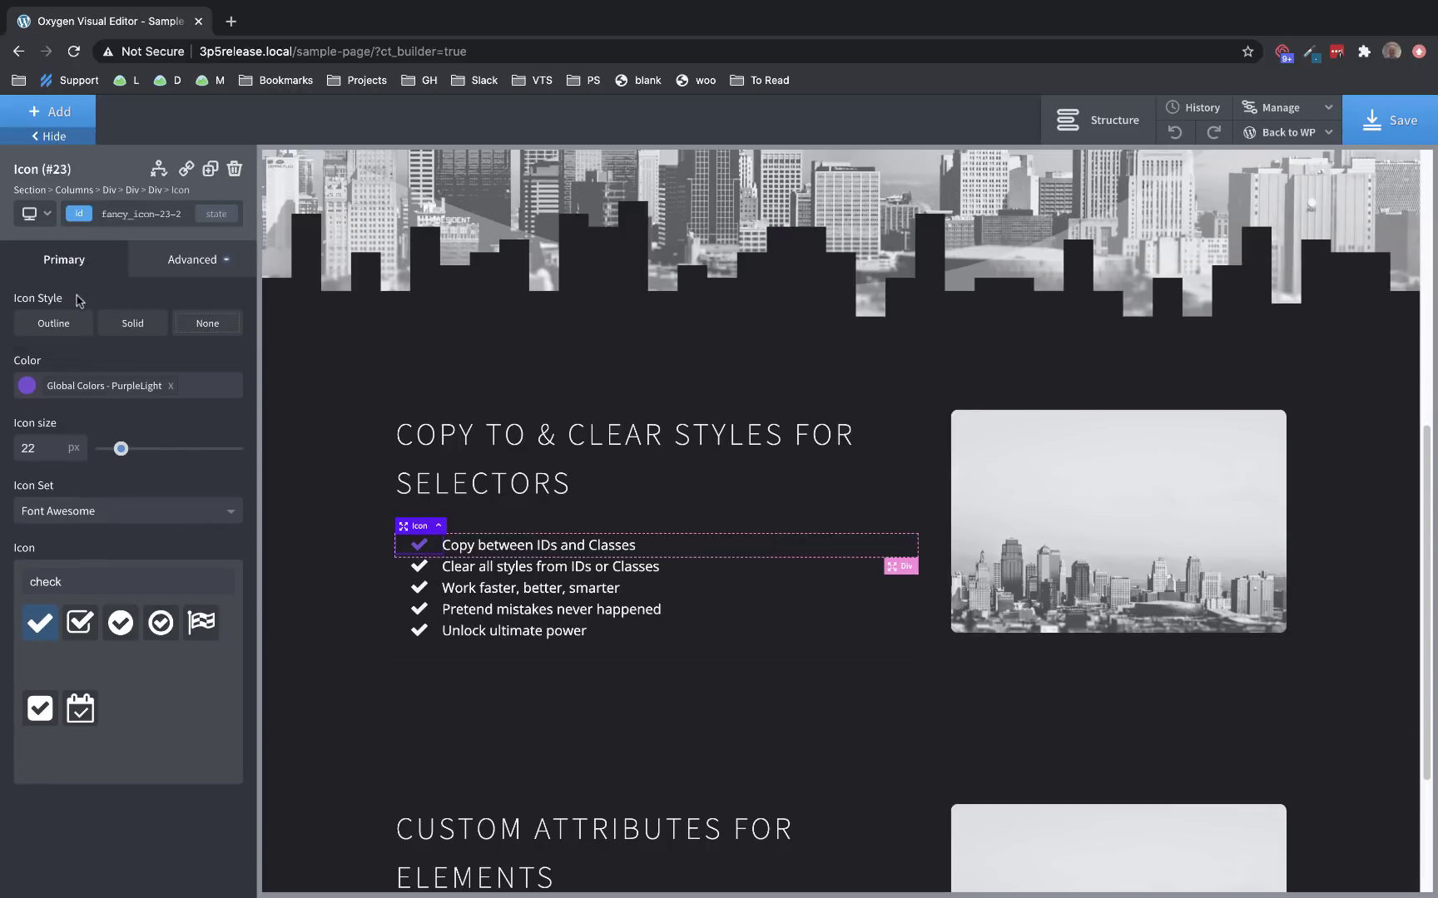
{"action": "double_click", "coordinate": [40, 451]}
{"action": "type", "text": "24"}
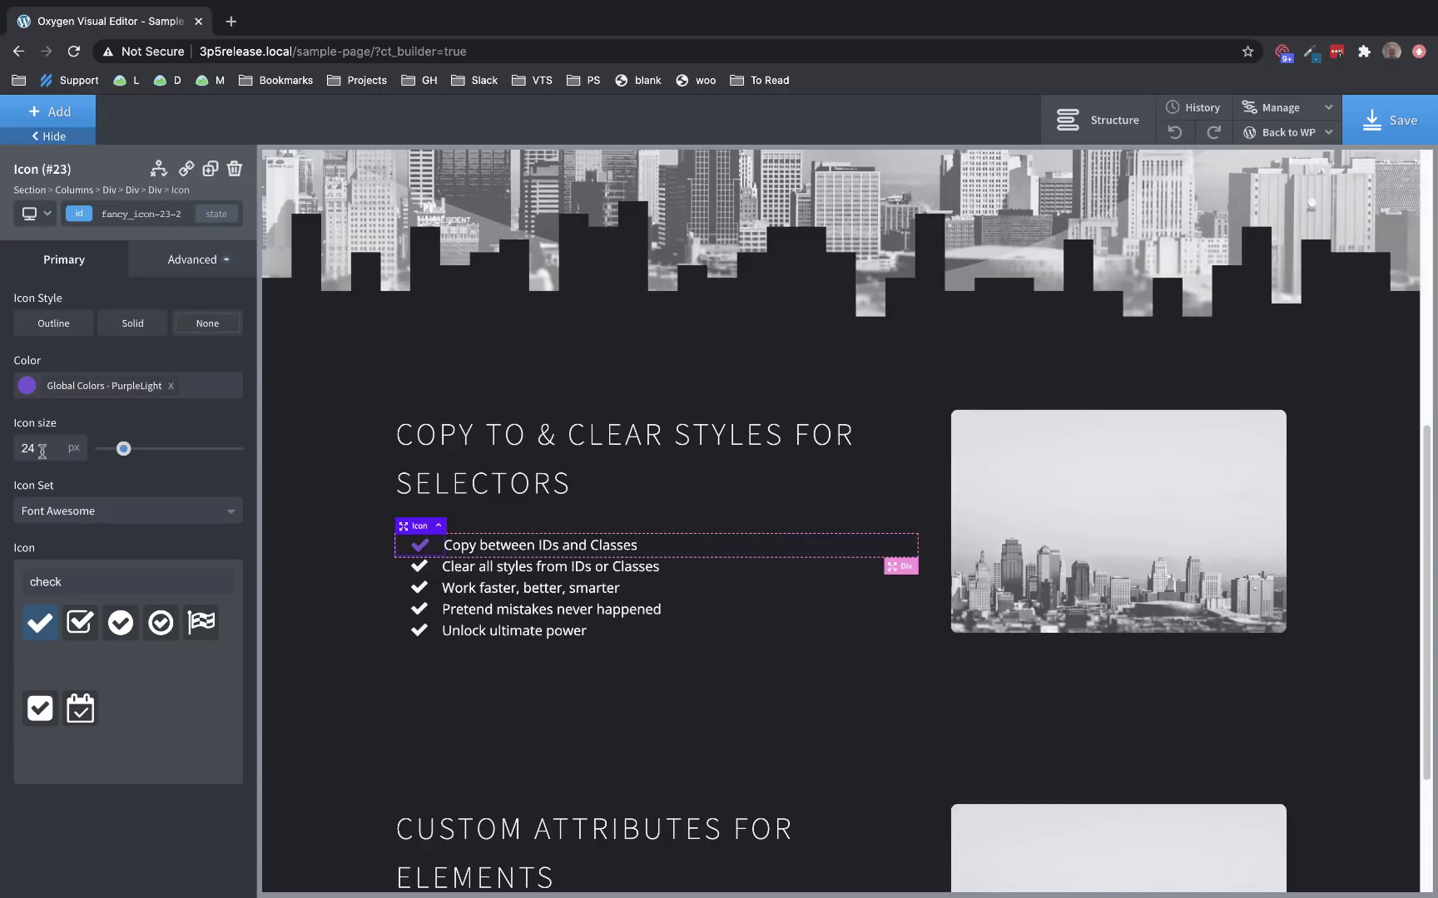
Step: Copy the styles from the first check icon's ID fancy_icon-23-2 to the "icon" class
{"action": "left_click", "coordinate": [128, 215]}
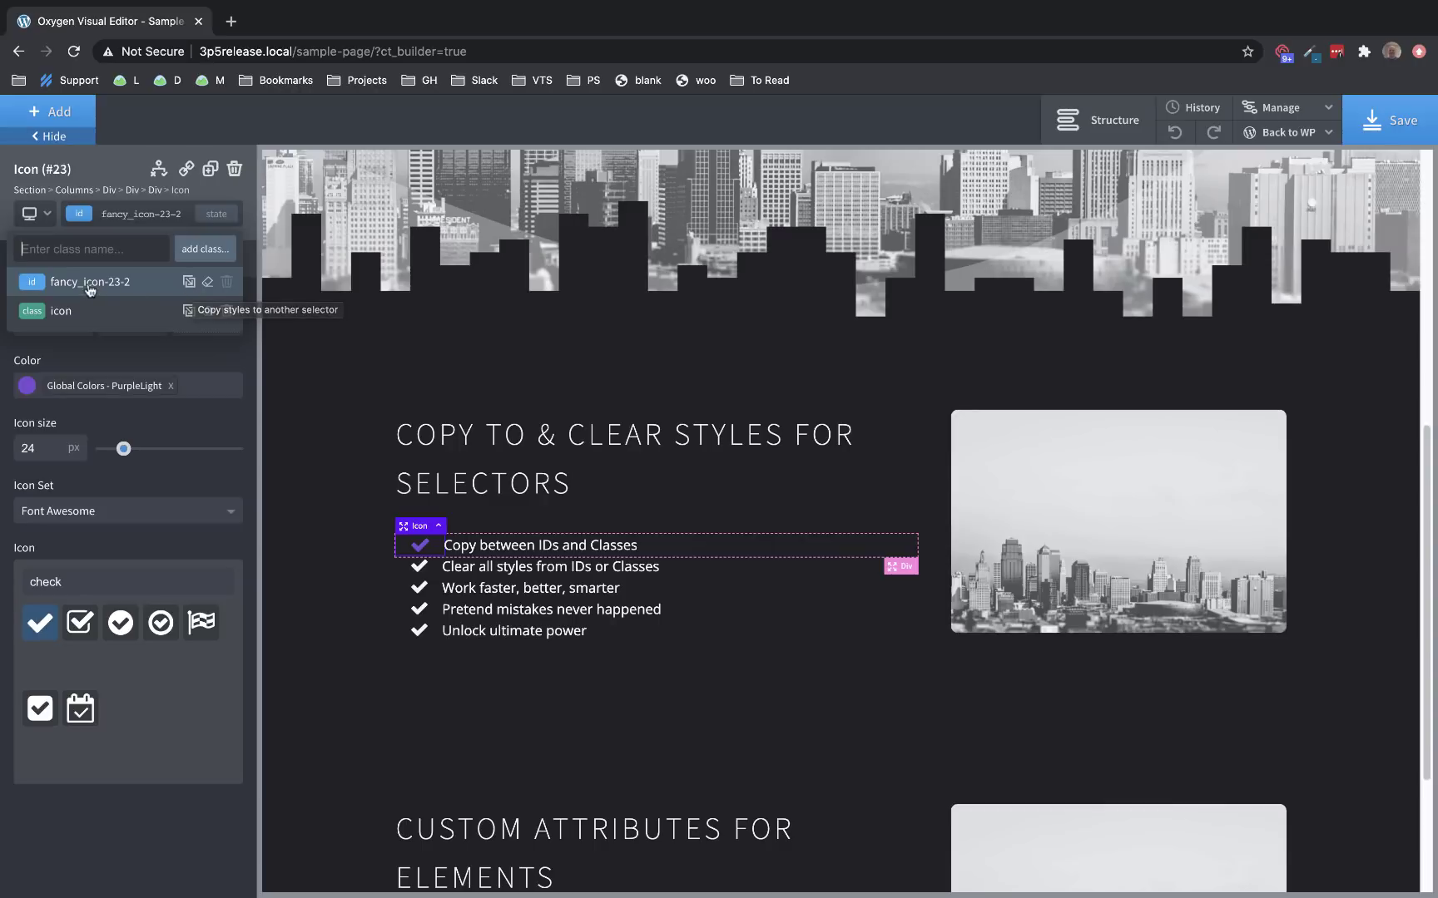
{"action": "left_click", "coordinate": [189, 283]}
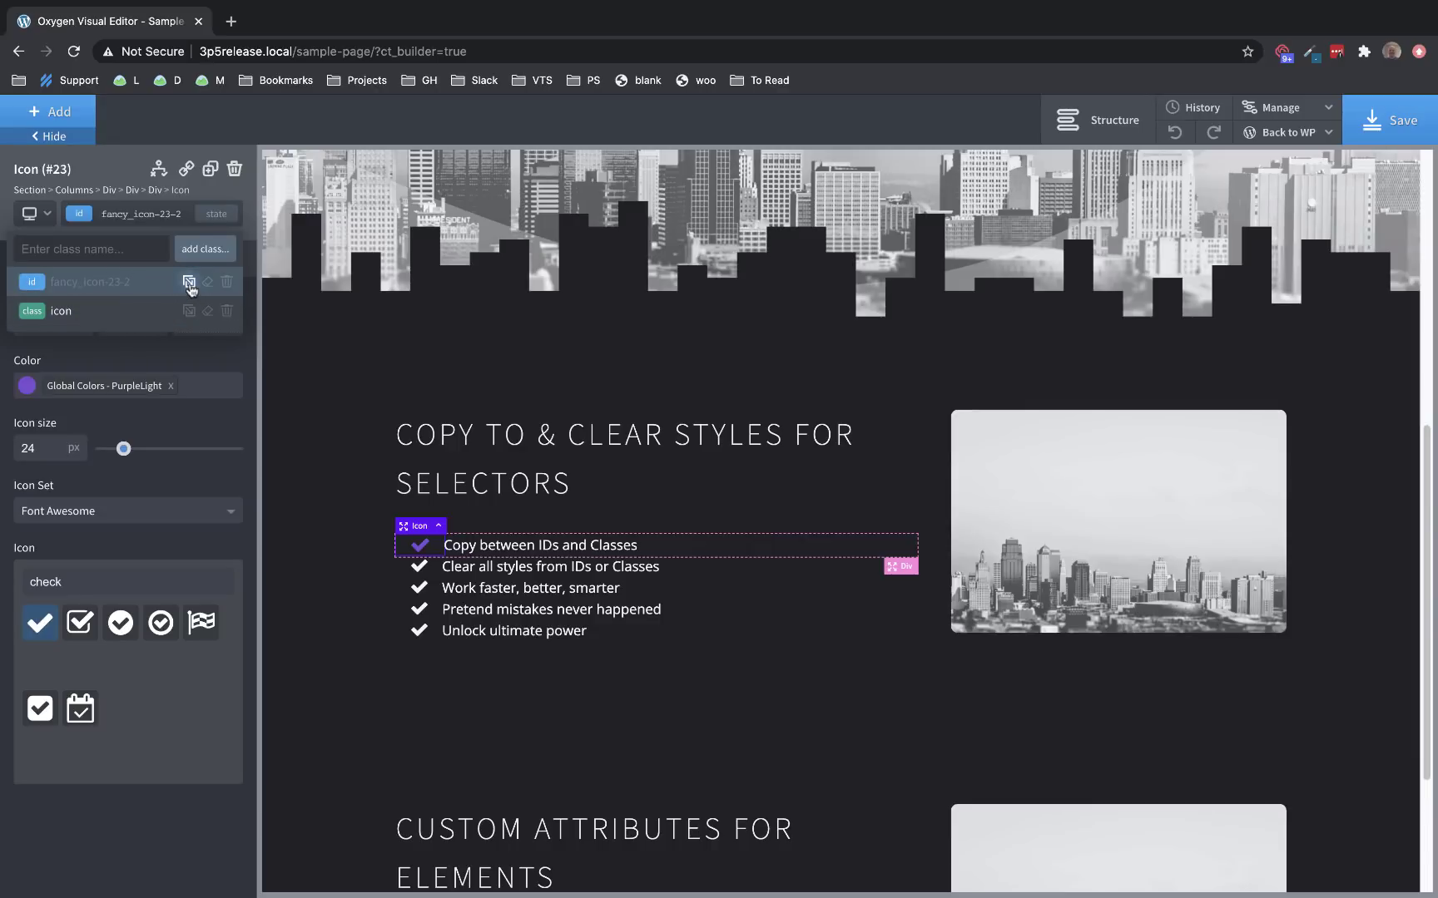
{"action": "left_click", "coordinate": [121, 313]}
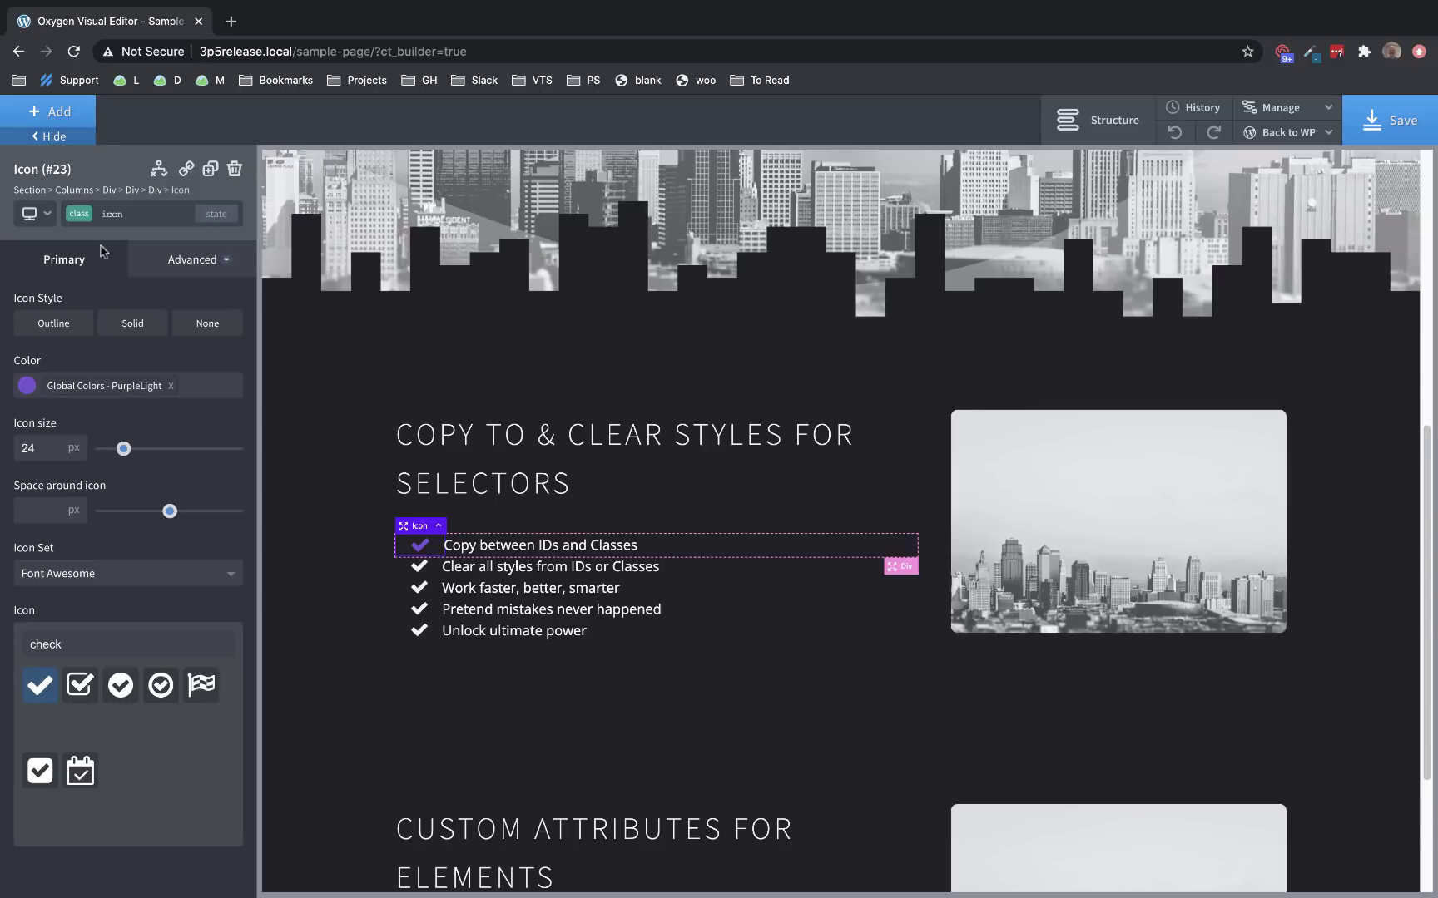
Step: Clear all ID styles from the first check icon, fancy_icon-23-2
{"action": "left_click", "coordinate": [82, 216]}
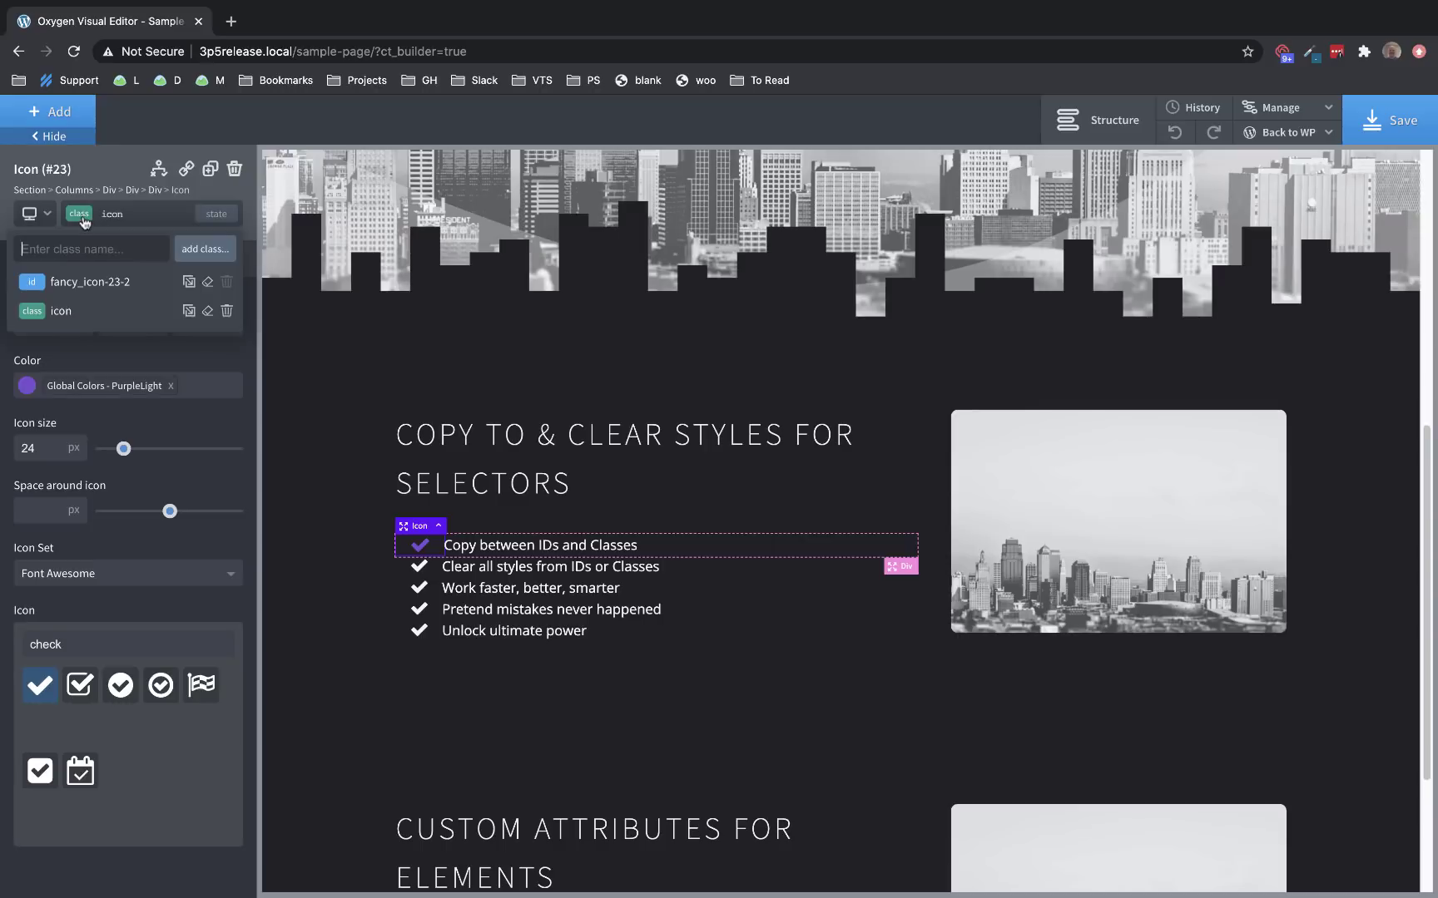
{"action": "left_click", "coordinate": [208, 284]}
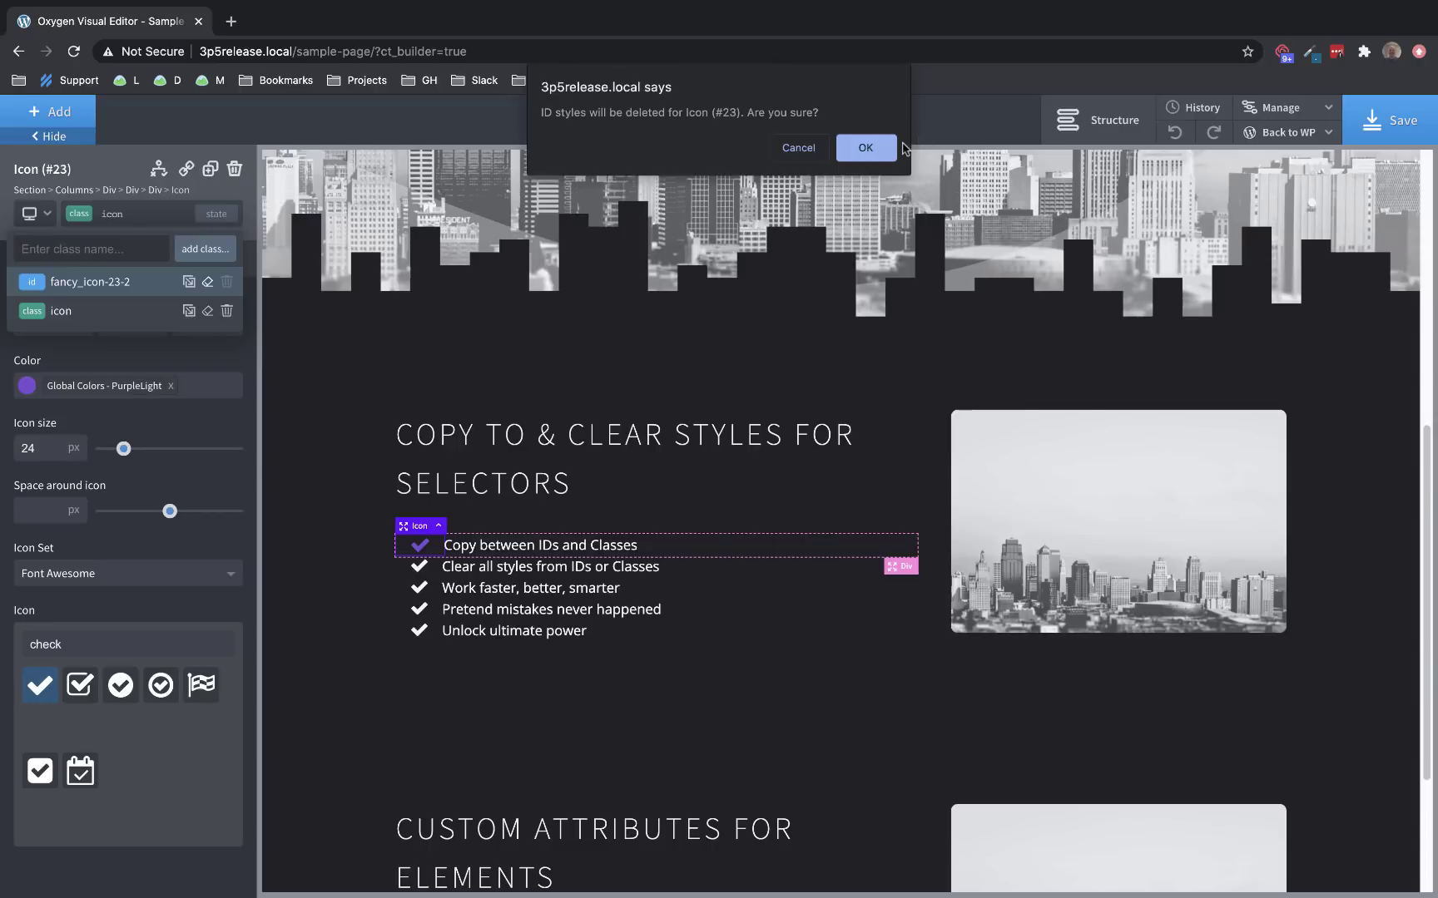
{"action": "left_click", "coordinate": [874, 150]}
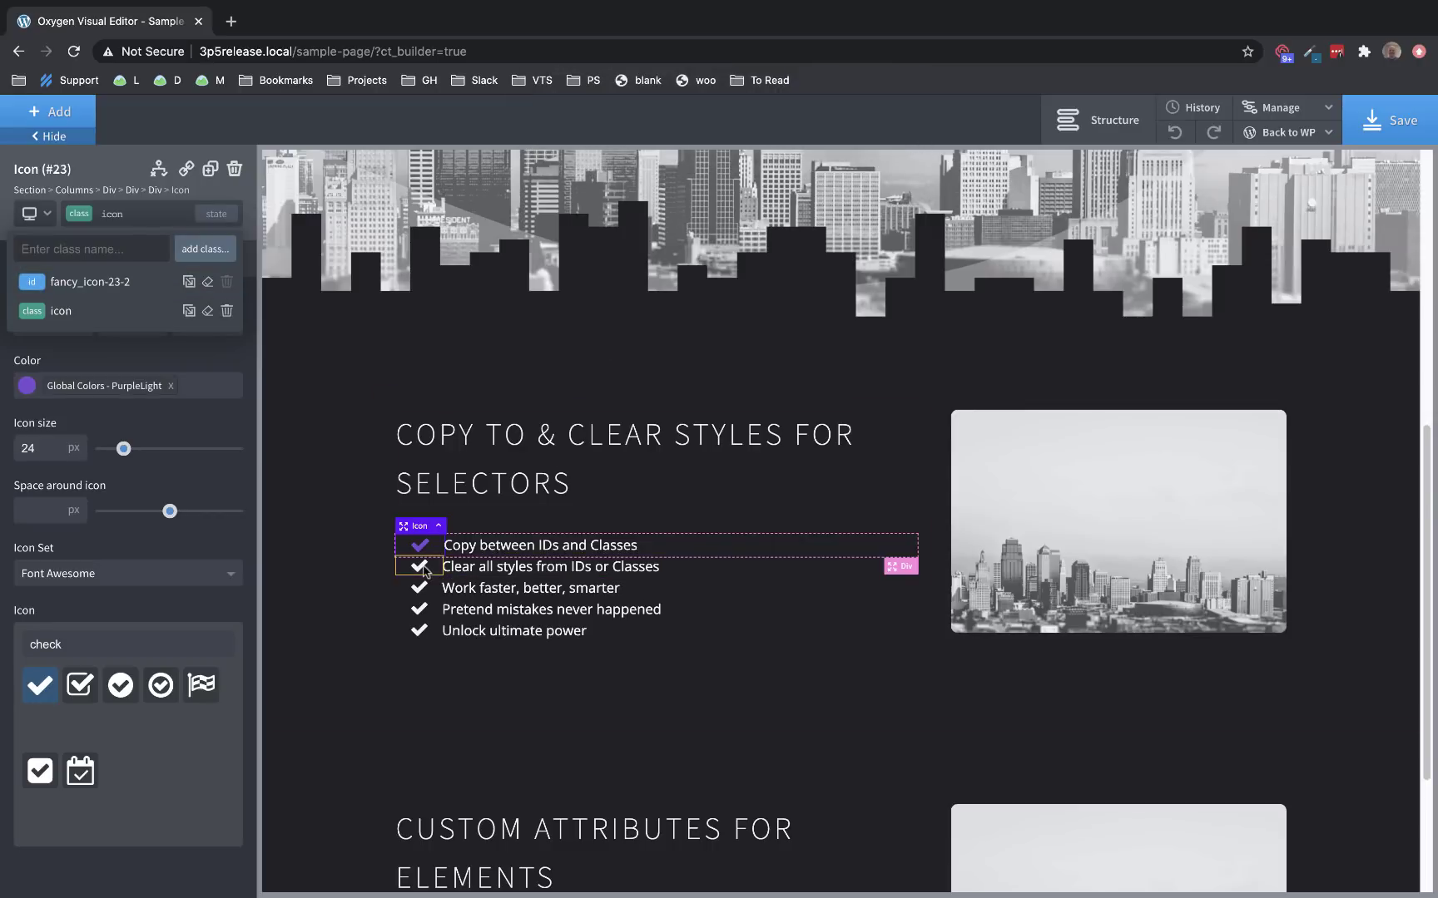
Step: Clear the ID styles of the check icons beside "Clear all styles from IDs or Classes" and "Work faster, better, smarter"
{"action": "left_click", "coordinate": [424, 570]}
{"action": "left_click", "coordinate": [146, 219]}
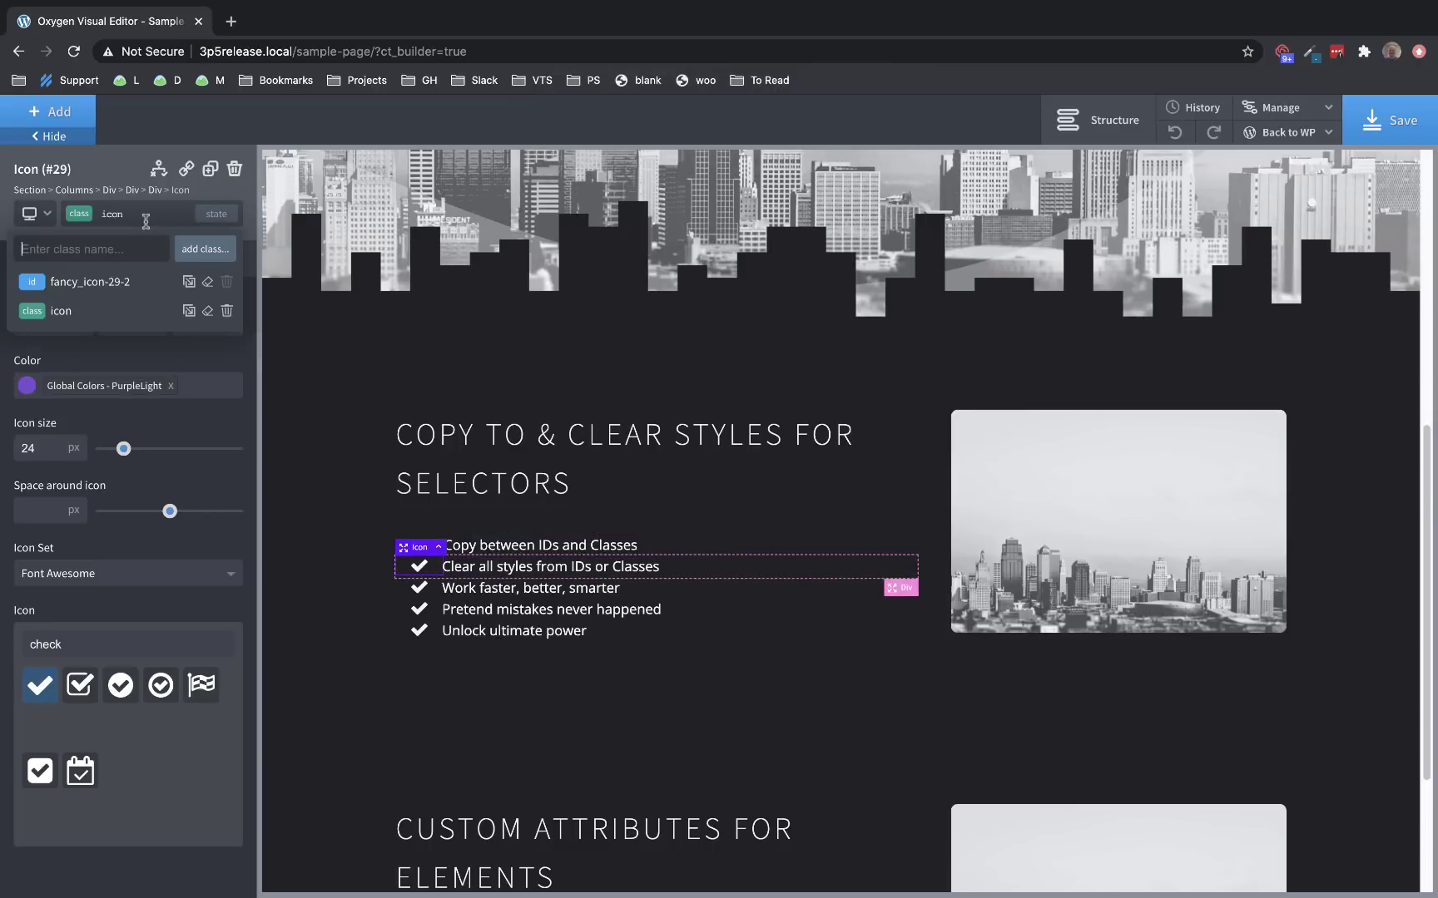
{"action": "left_click", "coordinate": [209, 284]}
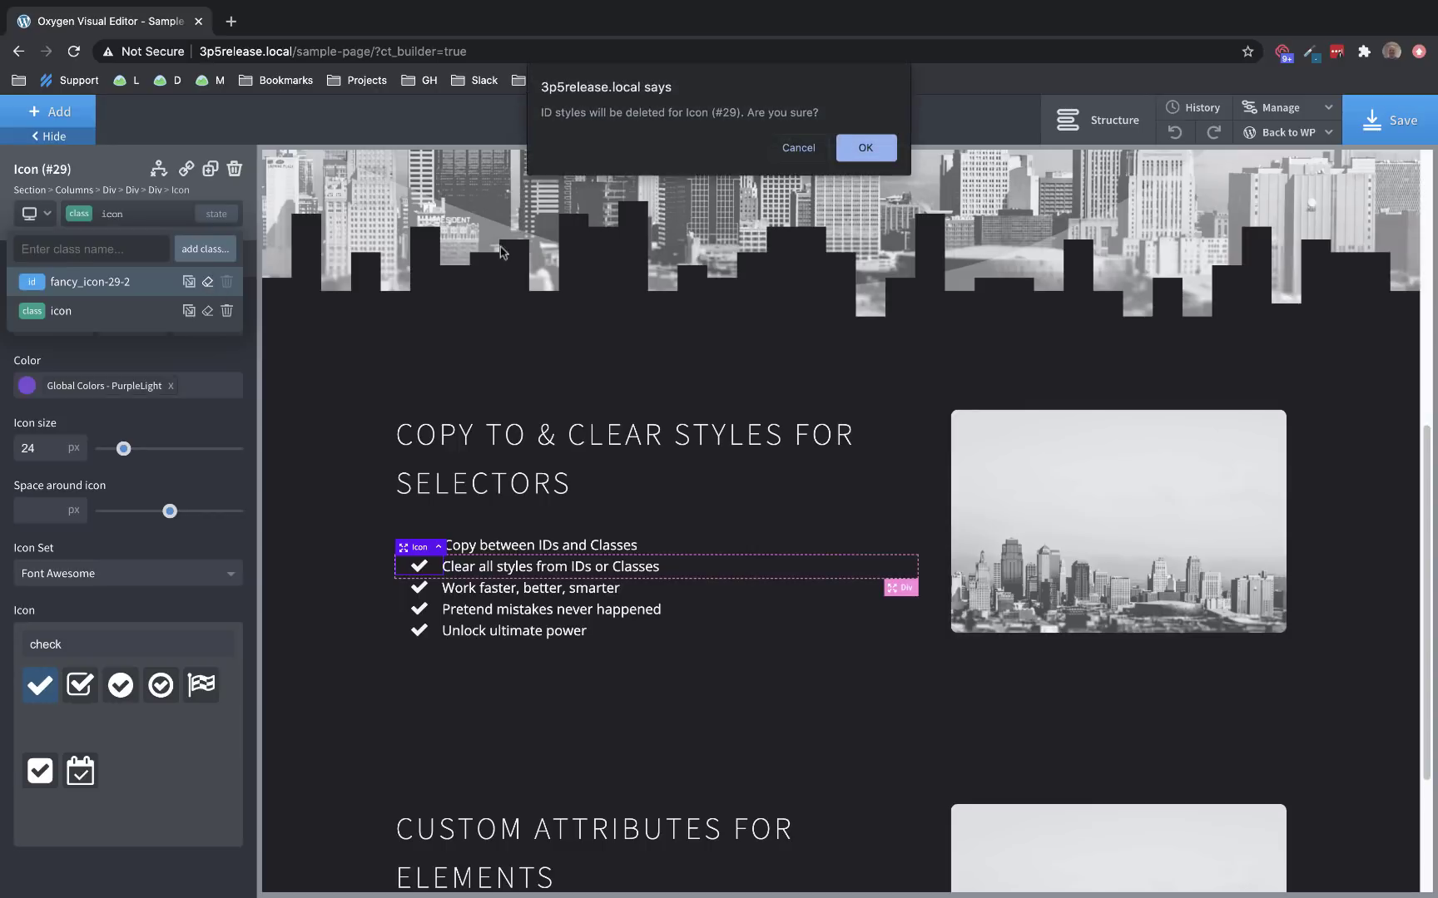
{"action": "left_click", "coordinate": [853, 164]}
{"action": "left_click", "coordinate": [421, 591]}
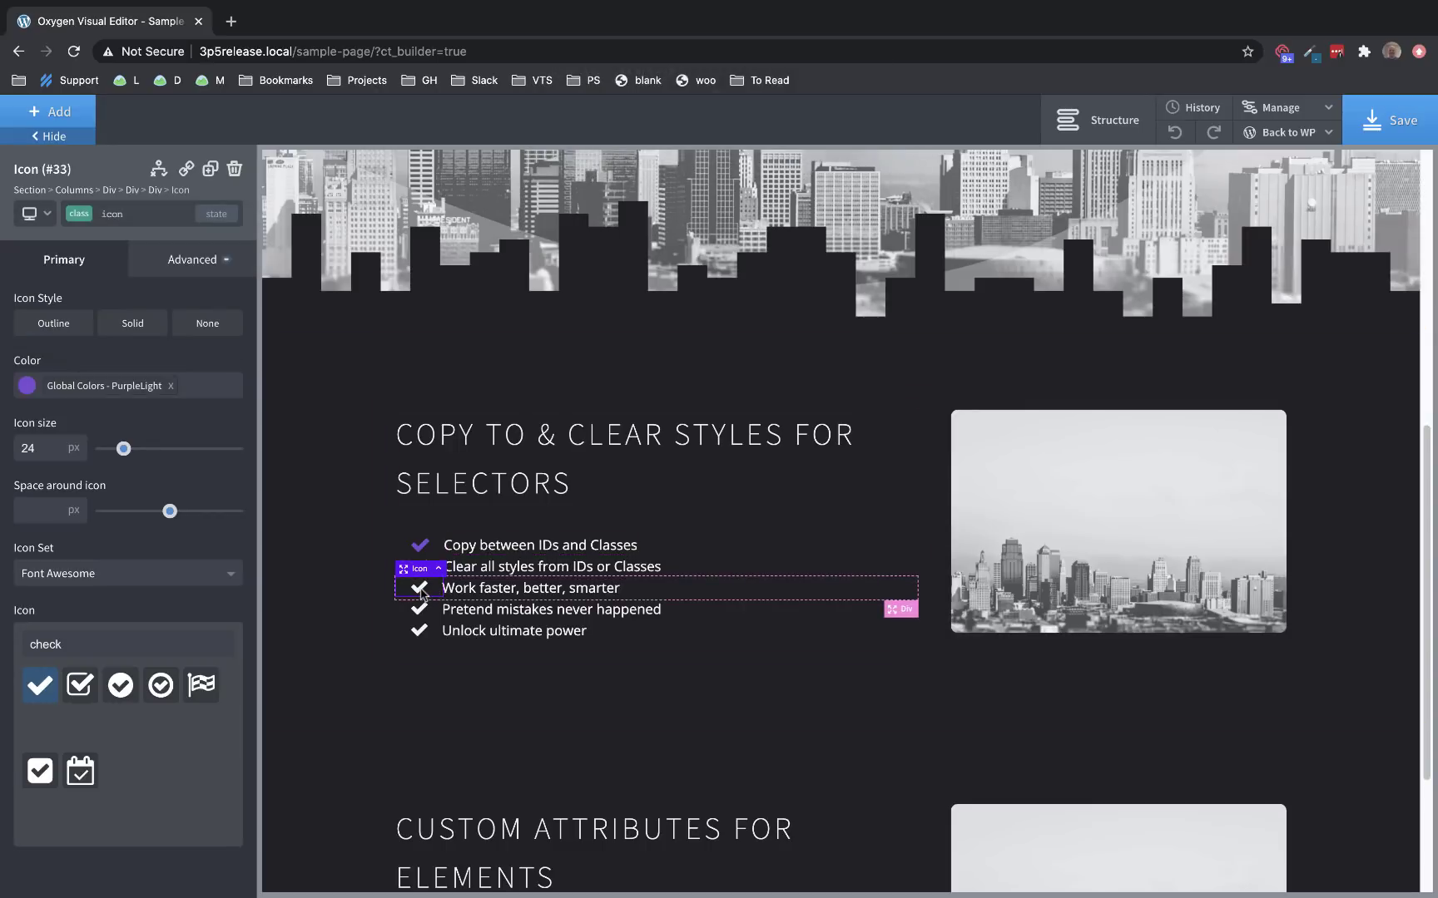
{"action": "left_click", "coordinate": [147, 214]}
{"action": "left_click", "coordinate": [208, 283]}
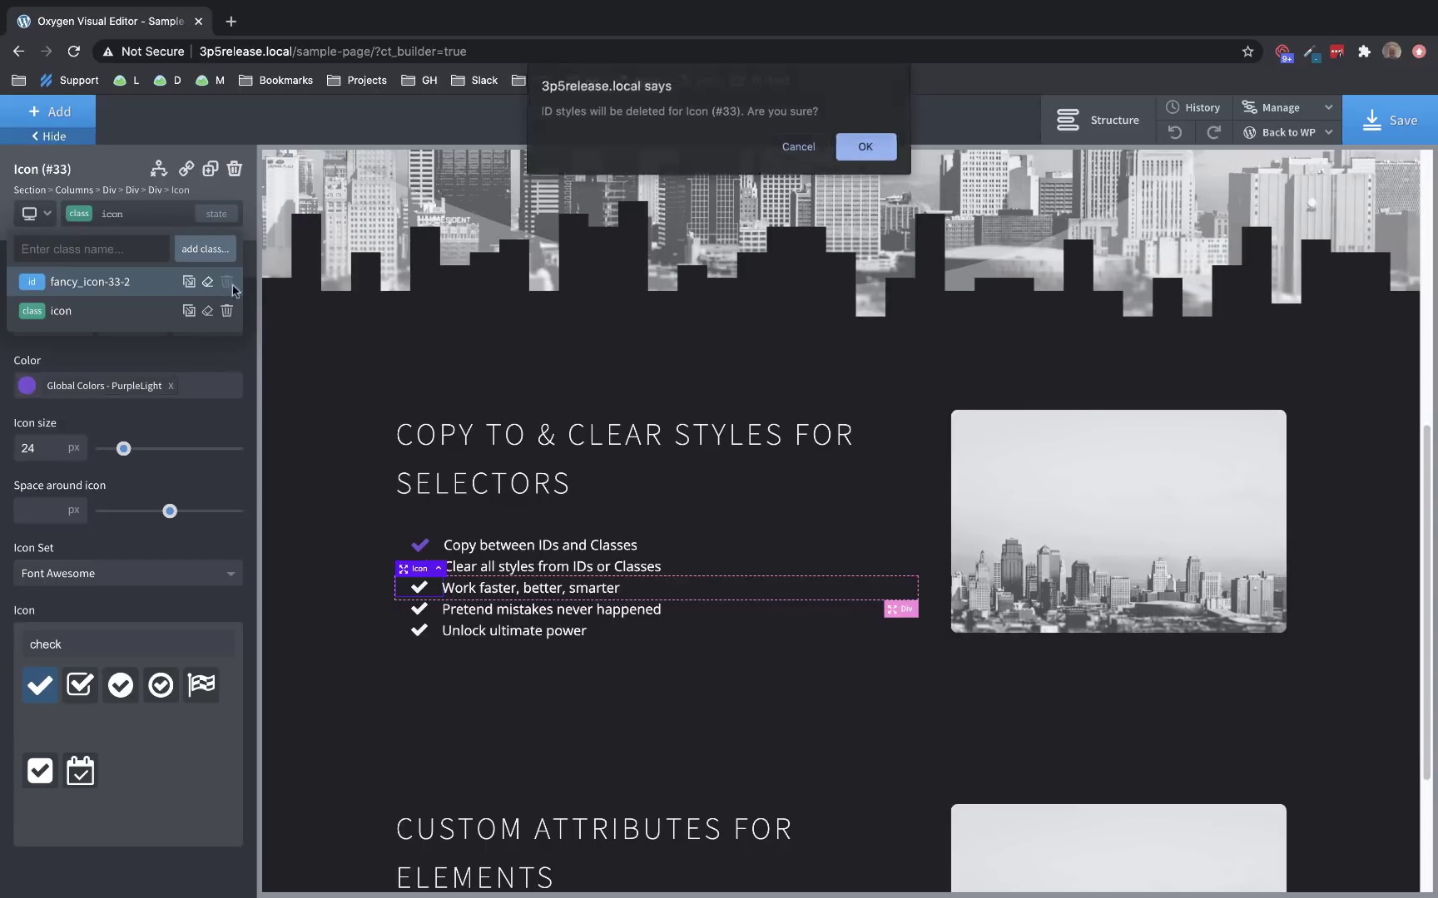
{"action": "left_click", "coordinate": [894, 151]}
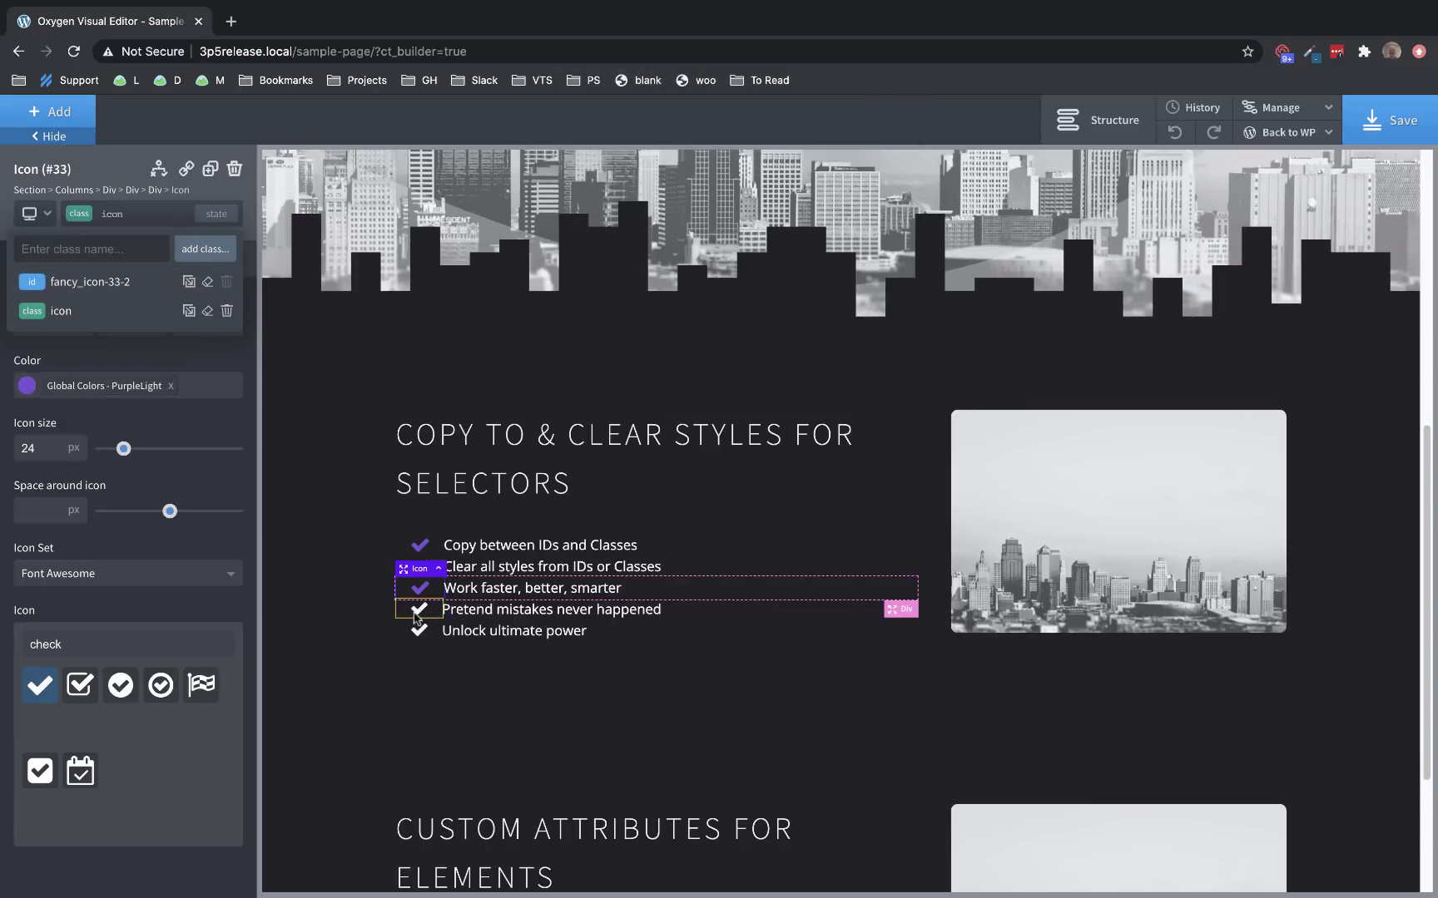
Step: Clear the ID styles of the check icons beside "Pretend mistakes never happened" and "Unlock ultimate power"
{"action": "left_click", "coordinate": [418, 610]}
{"action": "left_click", "coordinate": [137, 213]}
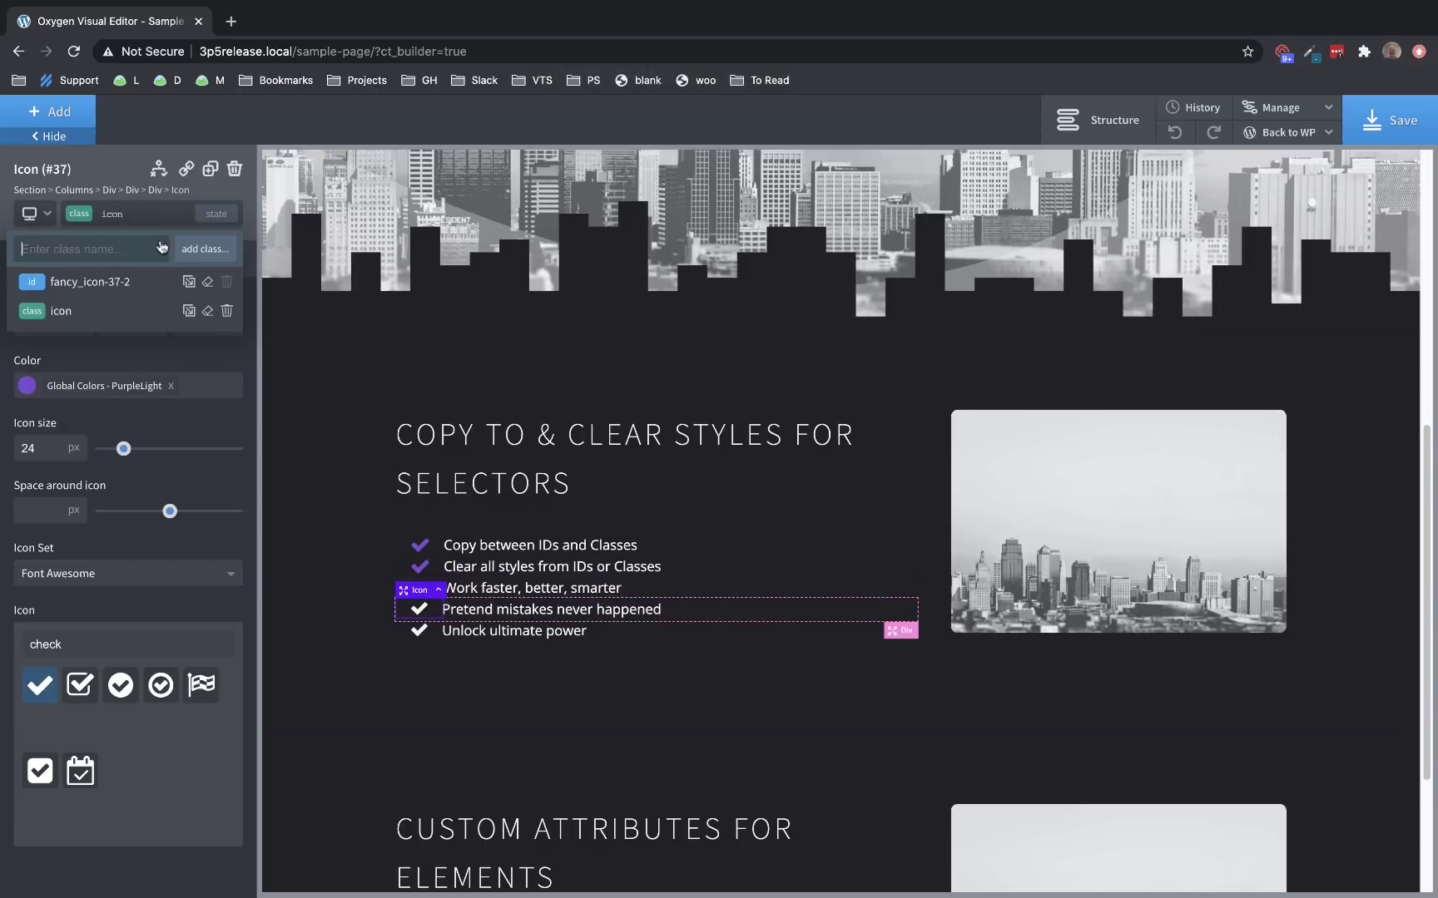
{"action": "left_click", "coordinate": [207, 283]}
{"action": "left_click", "coordinate": [866, 146]}
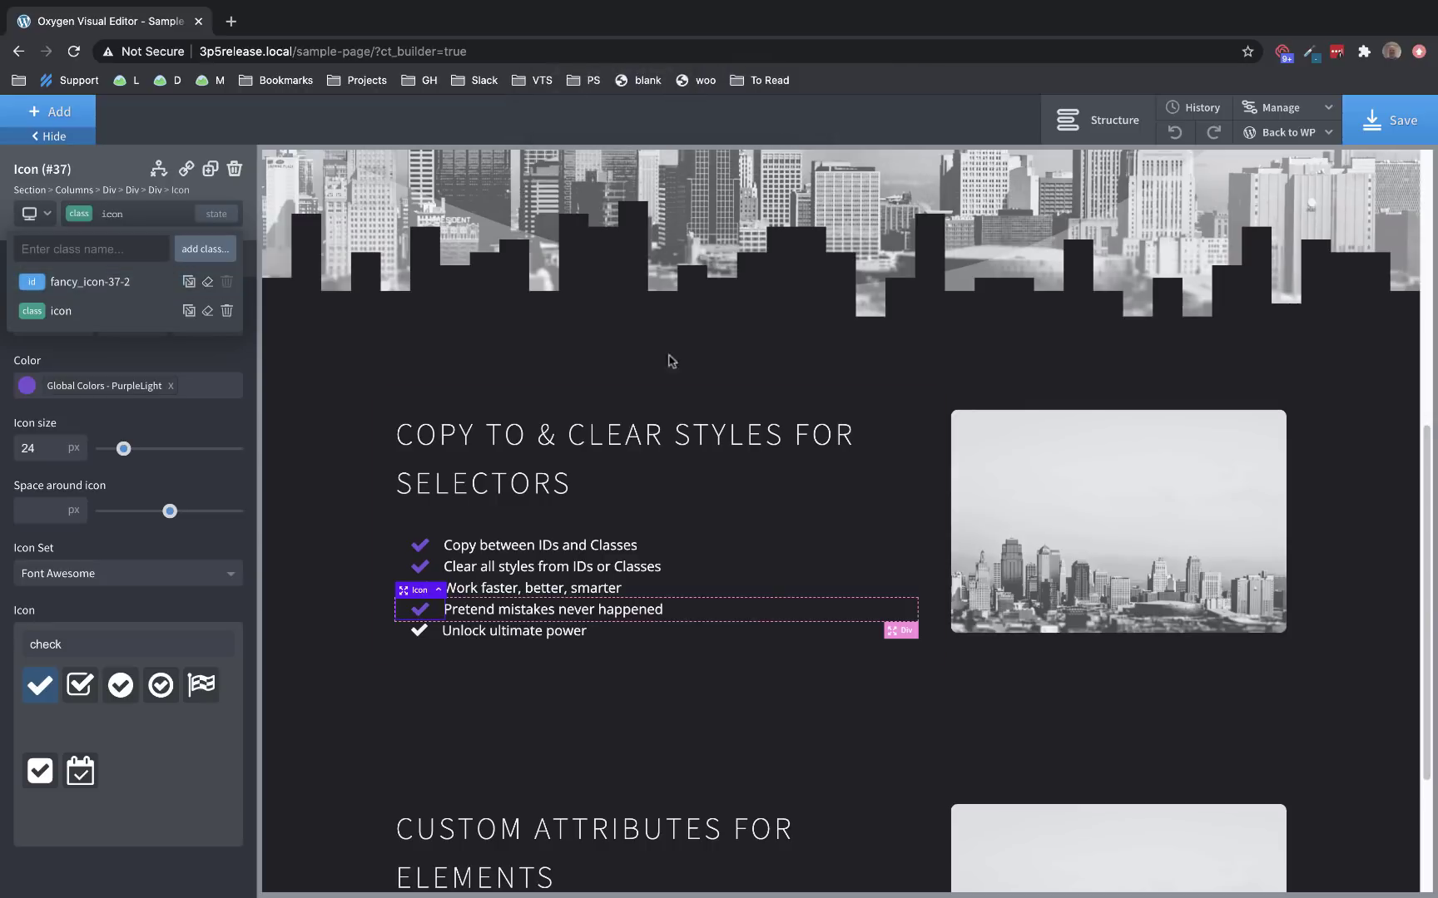
{"action": "left_click", "coordinate": [418, 629]}
{"action": "left_click", "coordinate": [159, 214]}
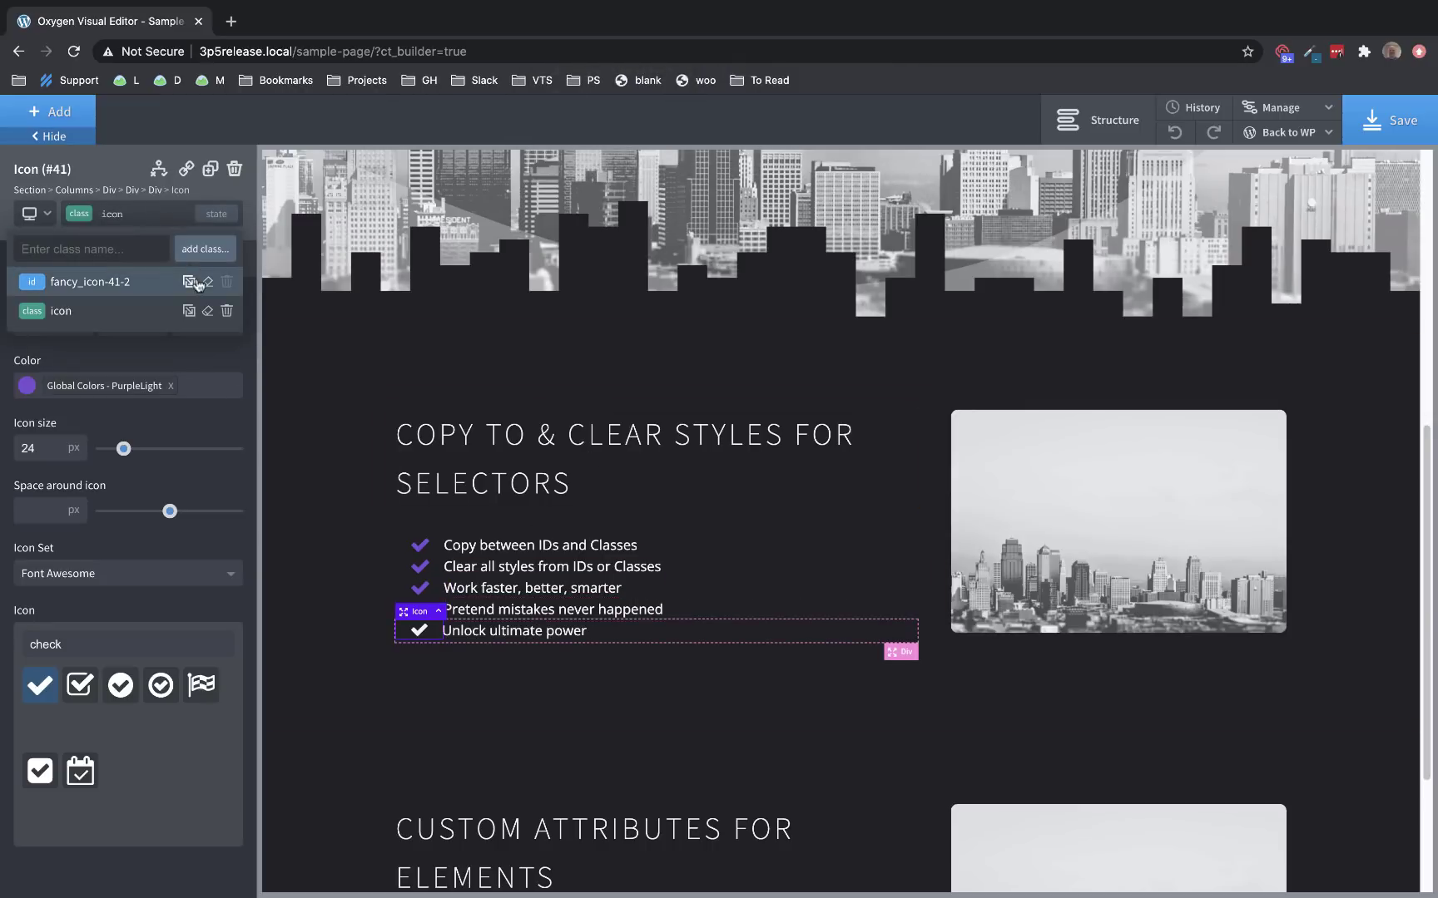
{"action": "left_click", "coordinate": [207, 282]}
{"action": "left_click", "coordinate": [880, 151]}
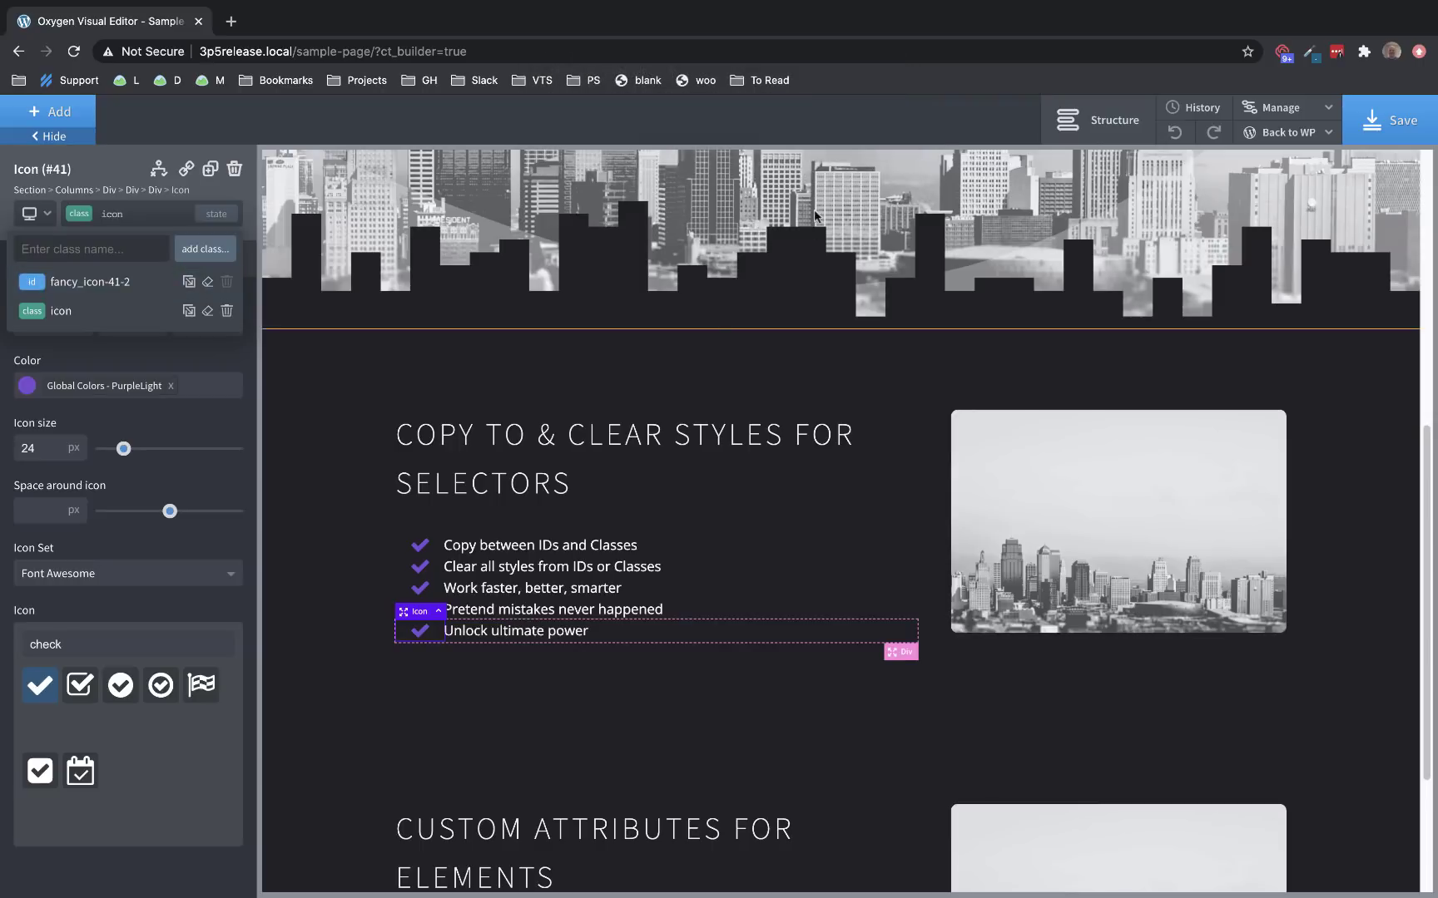
Step: Try the color #ead5d5 on the "icon" class of the first check icon and restore the global color PurpleLight
{"action": "left_click", "coordinate": [416, 544]}
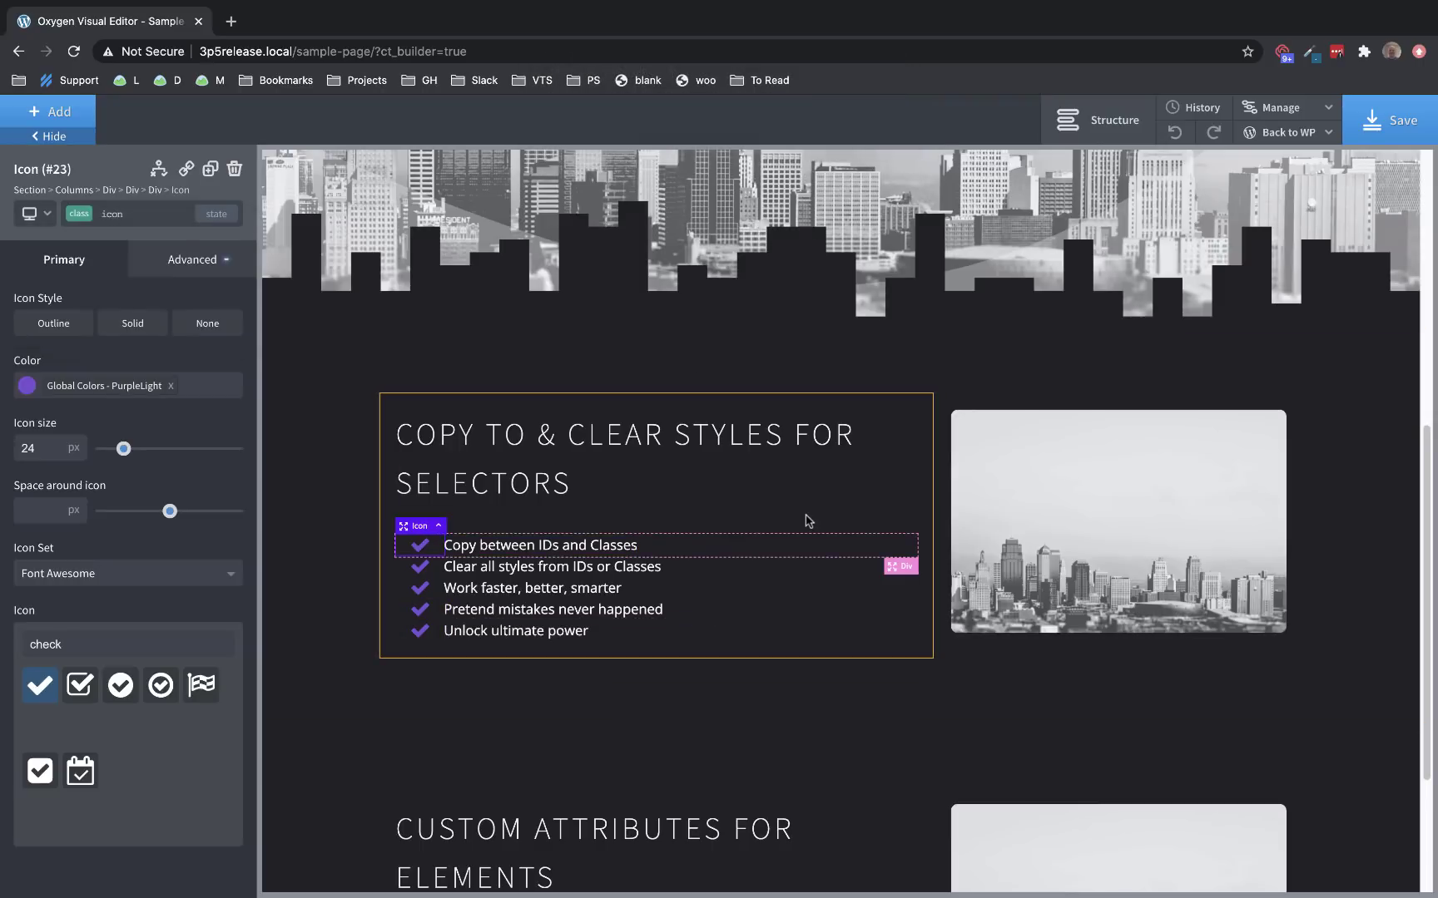
{"action": "left_click", "coordinate": [27, 385]}
{"action": "mouse_move", "coordinate": [129, 486]}
{"action": "left_mouse_down"}
{"action": "mouse_move", "coordinate": [92, 433]}
{"action": "mouse_move", "coordinate": [44, 449]}
{"action": "mouse_move", "coordinate": [109, 462]}
{"action": "mouse_move", "coordinate": [66, 418]}
{"action": "mouse_move", "coordinate": [50, 466]}
{"action": "mouse_move", "coordinate": [58, 511]}
{"action": "mouse_move", "coordinate": [19, 422]}
{"action": "mouse_move", "coordinate": [36, 420]}
{"action": "left_mouse_up"}
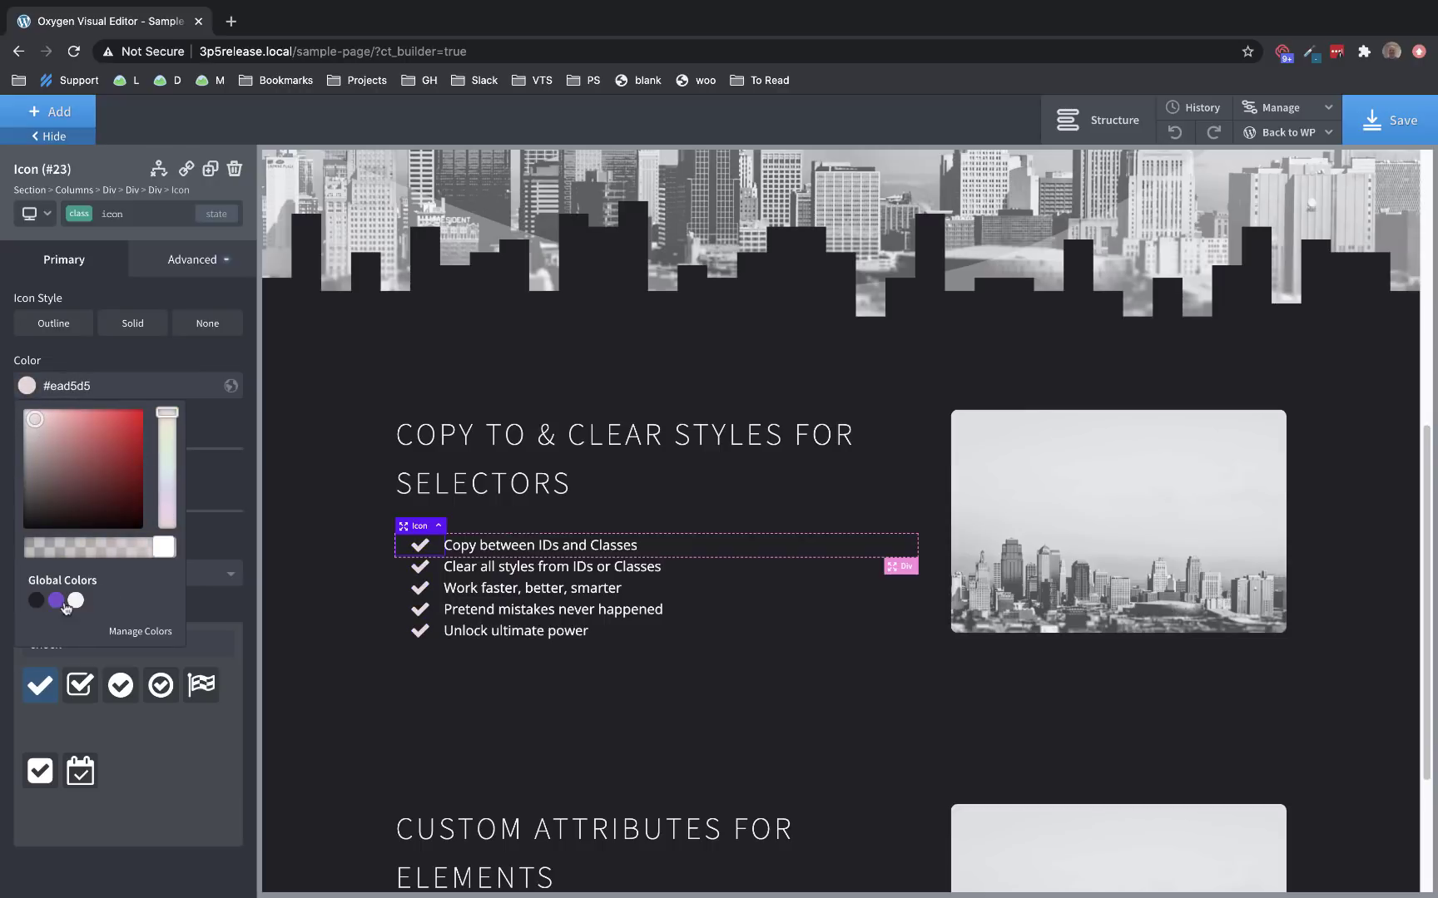
{"action": "left_click", "coordinate": [56, 601]}
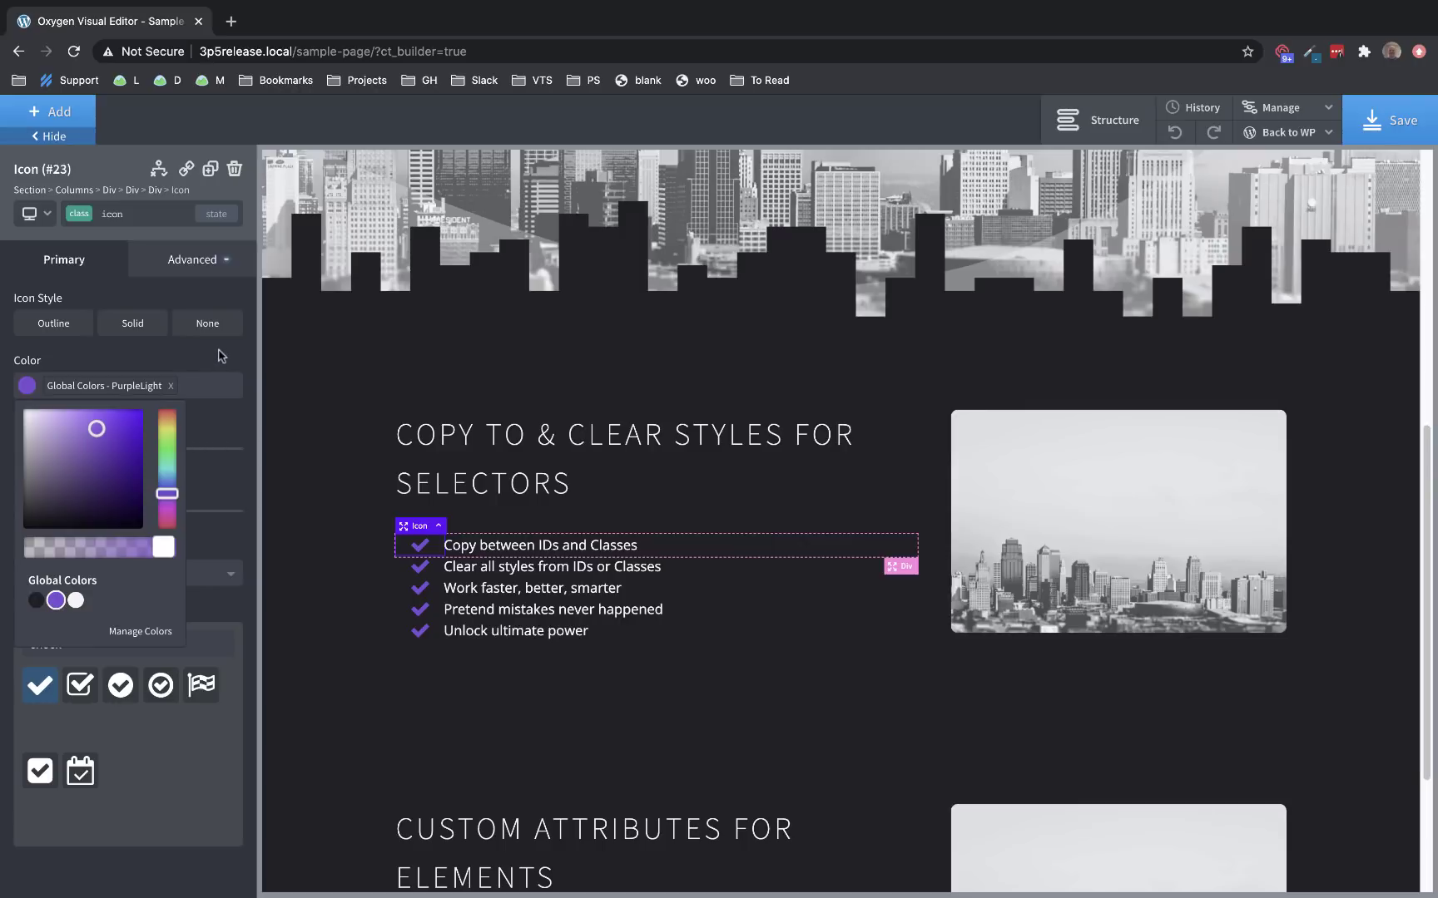
{"action": "left_click", "coordinate": [220, 354]}
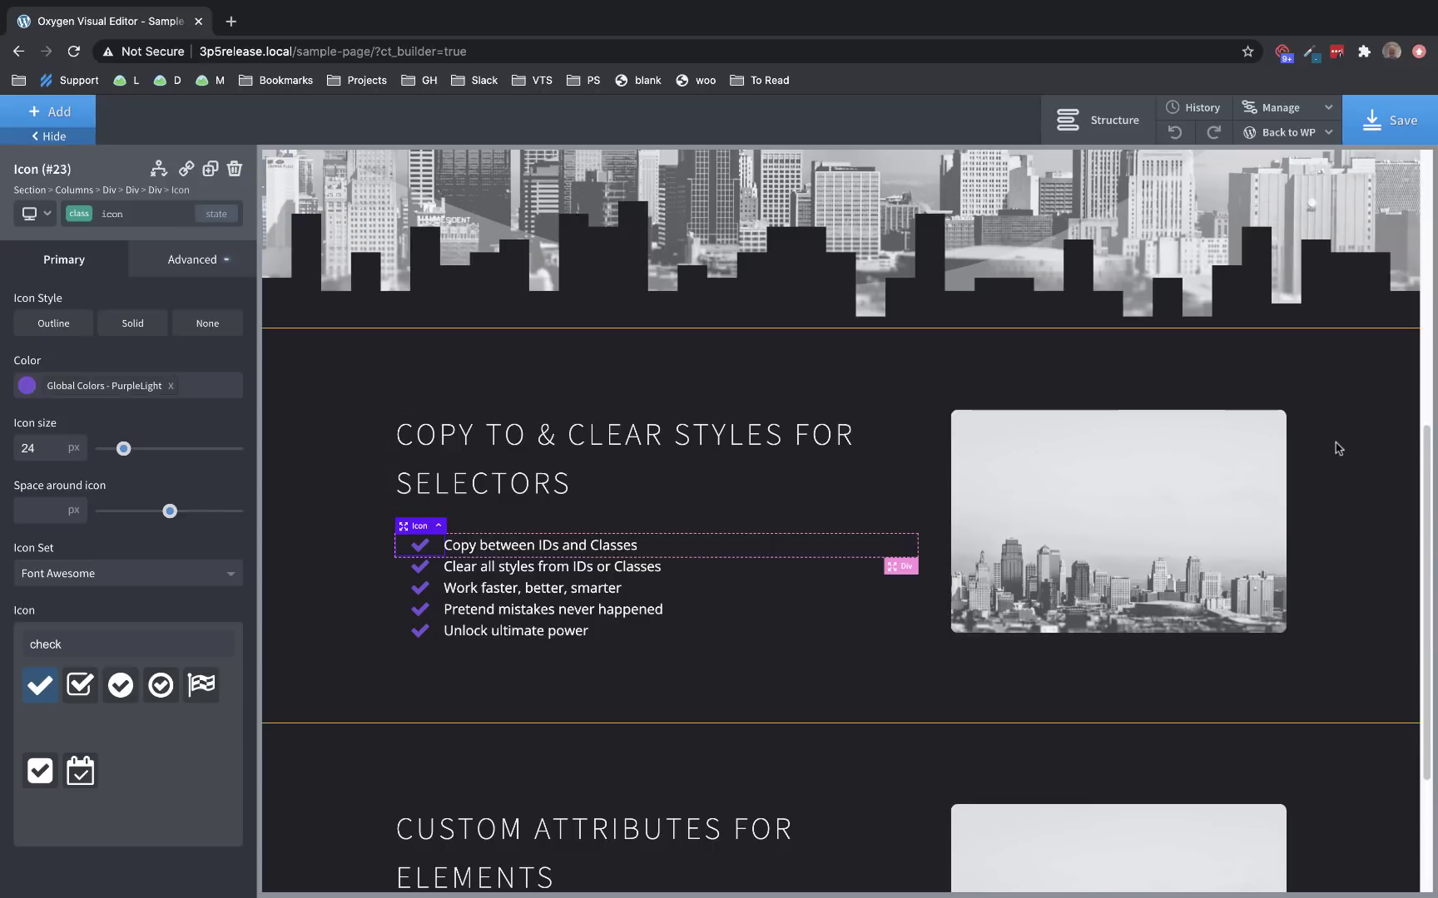
Step: Add a custom attribute named data-sandwich with the value club to the "Custom Attributes for Elements" heading
{"action": "scroll", "coordinate": [1338, 448], "scroll_direction": "down", "scroll_amount": 3}
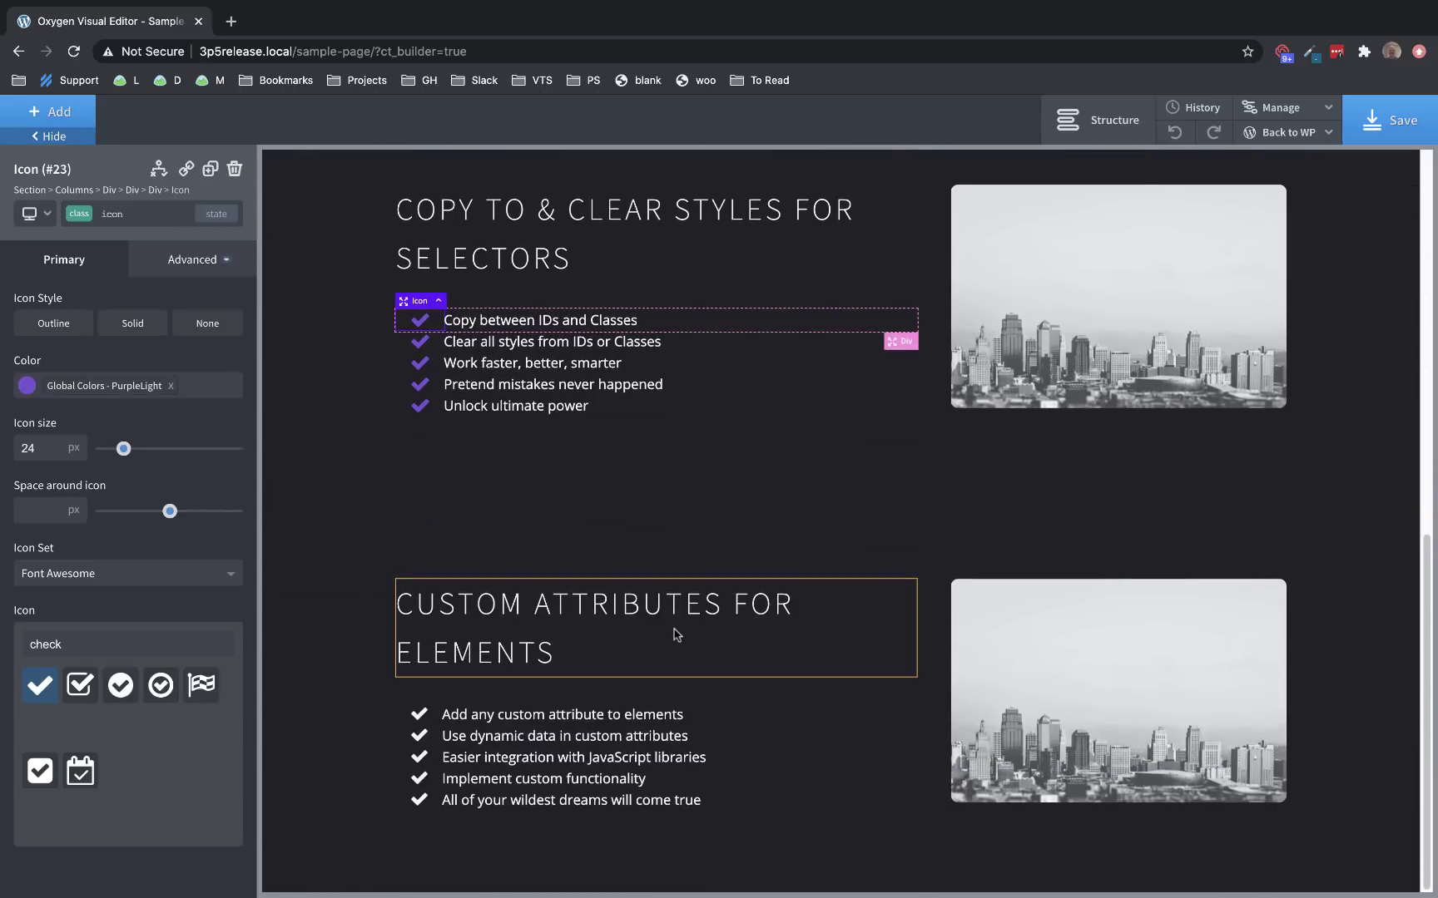
{"action": "left_click", "coordinate": [677, 600]}
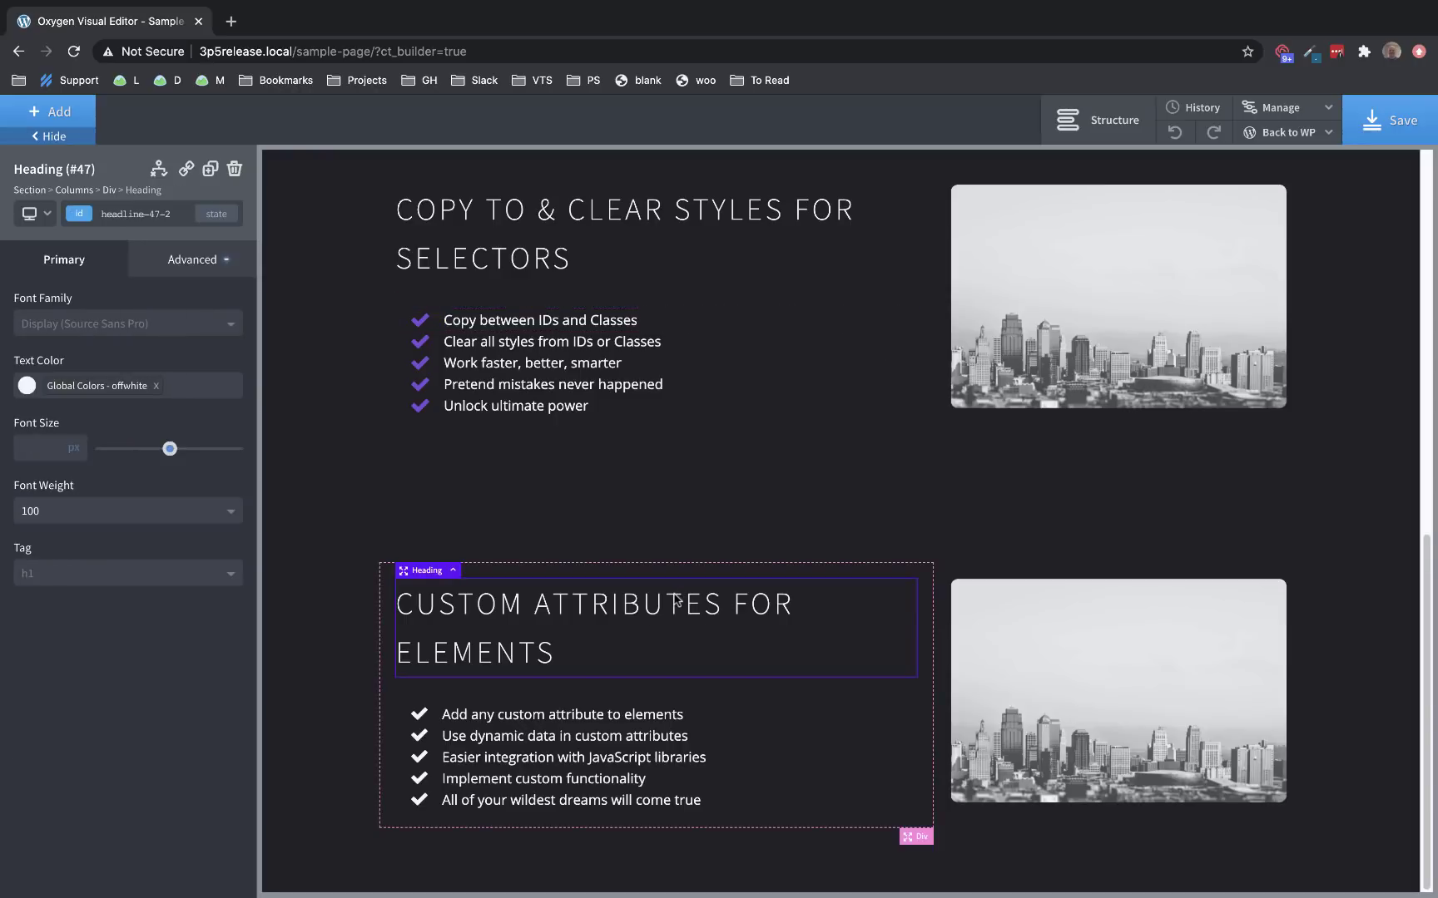
{"action": "left_click", "coordinate": [205, 269]}
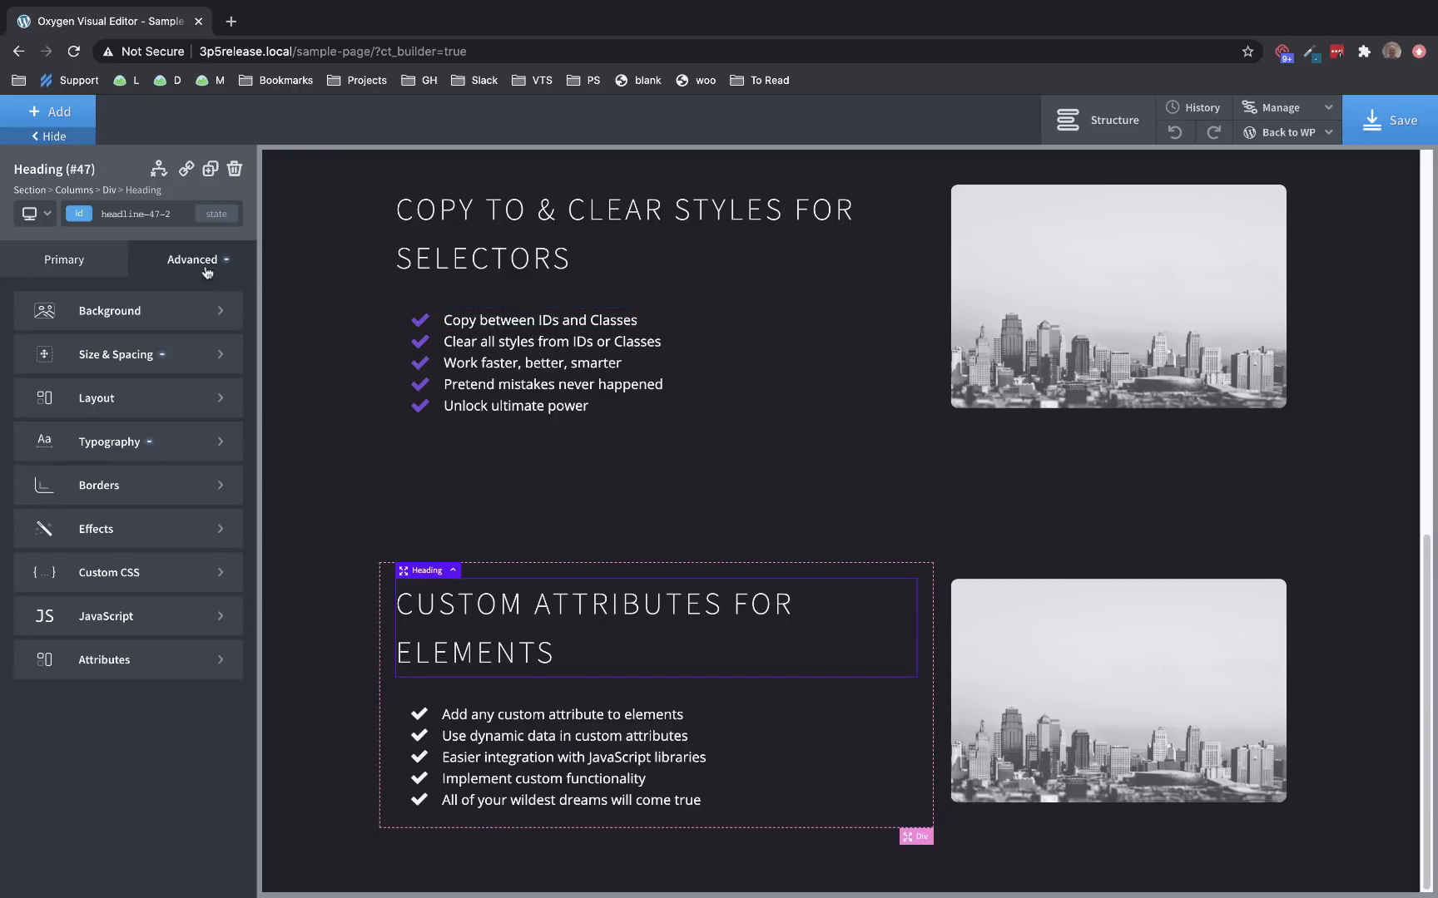
{"action": "left_click", "coordinate": [188, 672]}
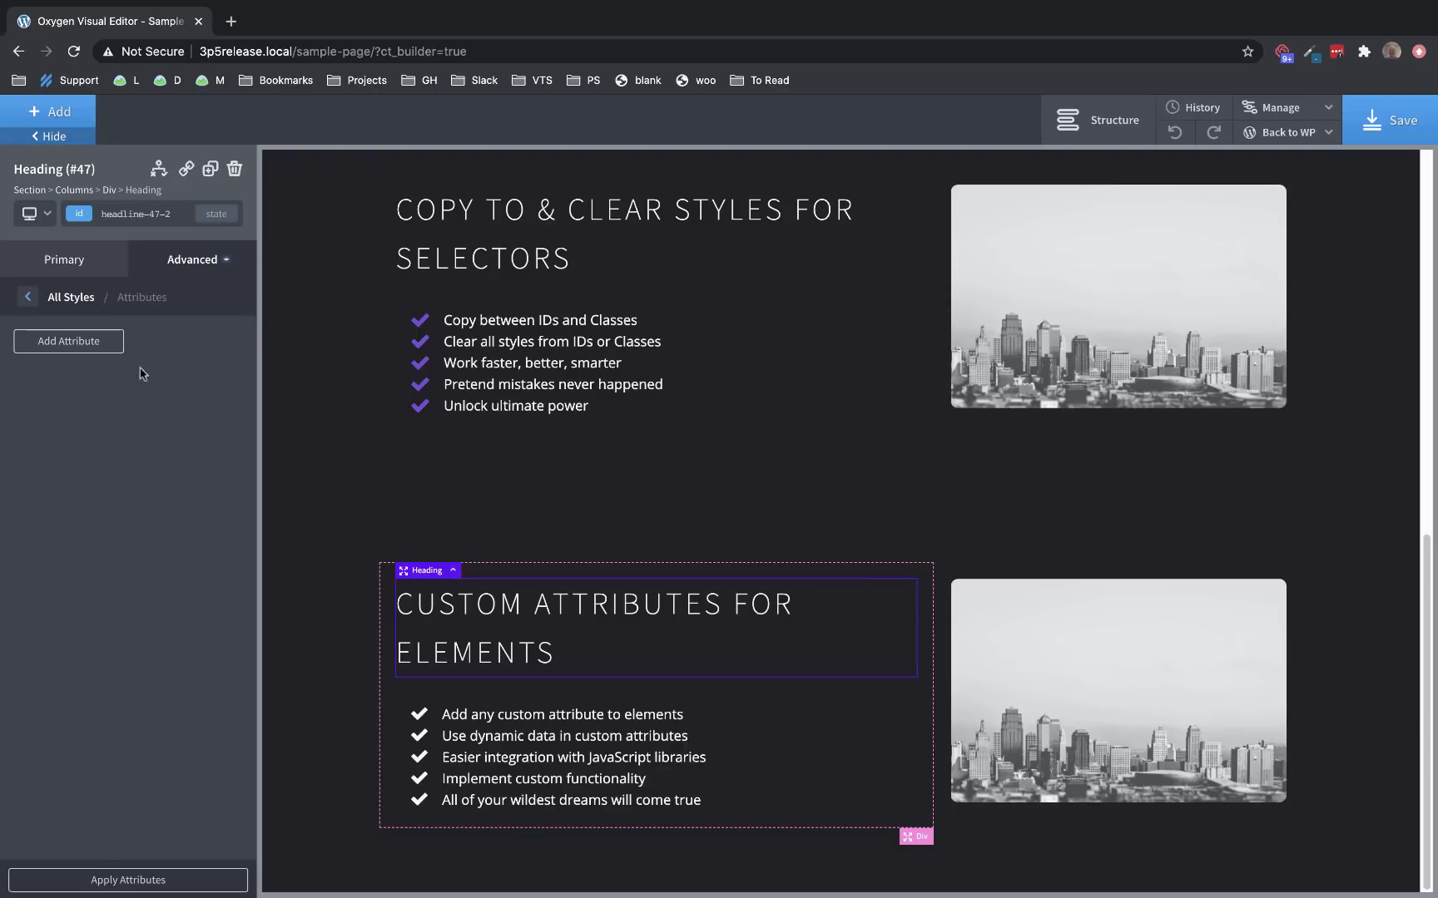
{"action": "left_click", "coordinate": [102, 346]}
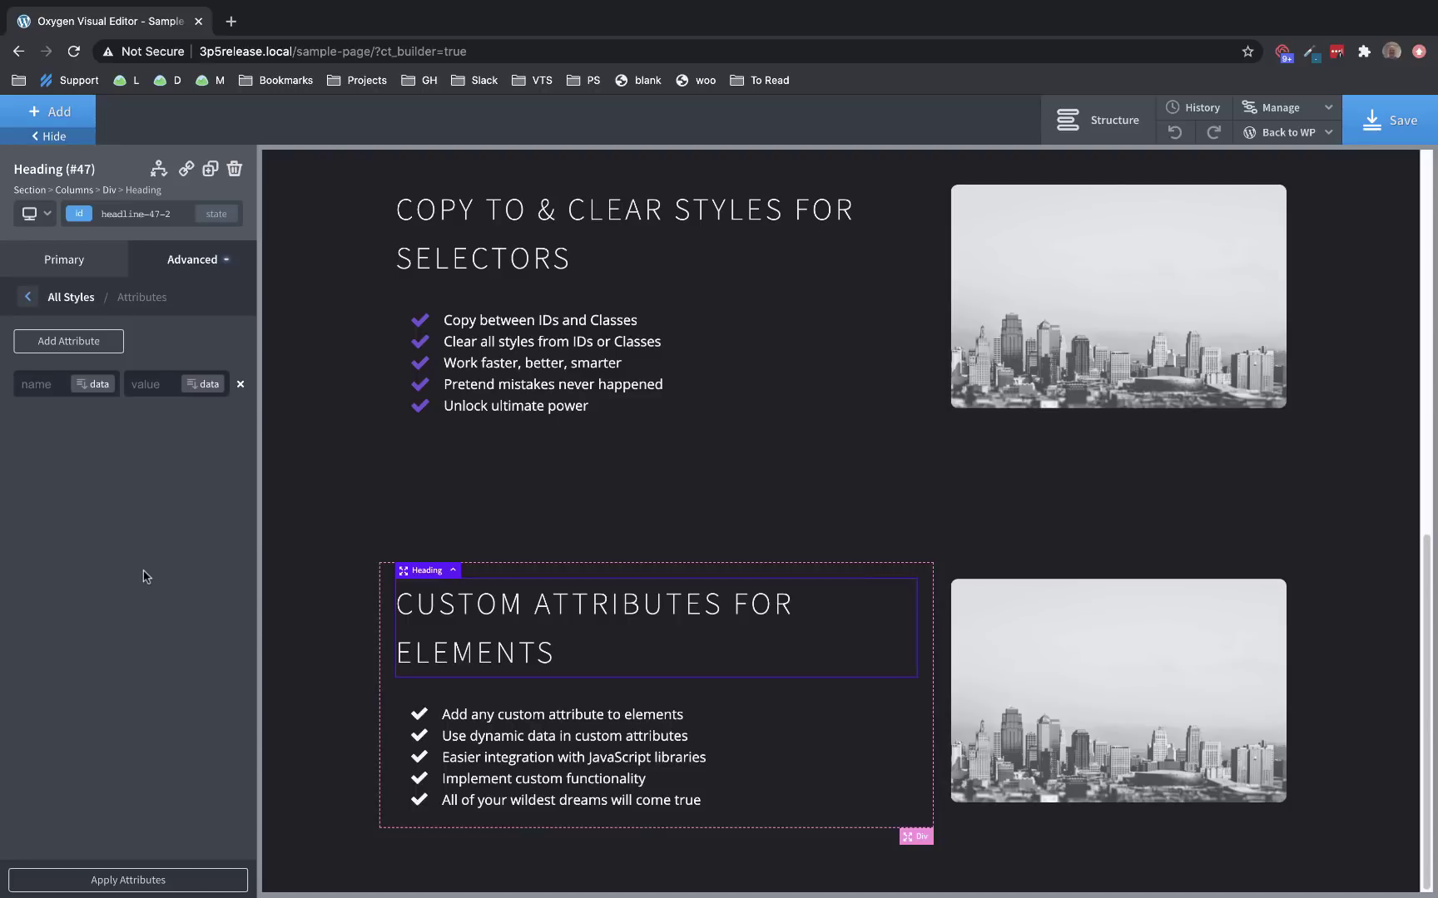
{"action": "left_click", "coordinate": [45, 390]}
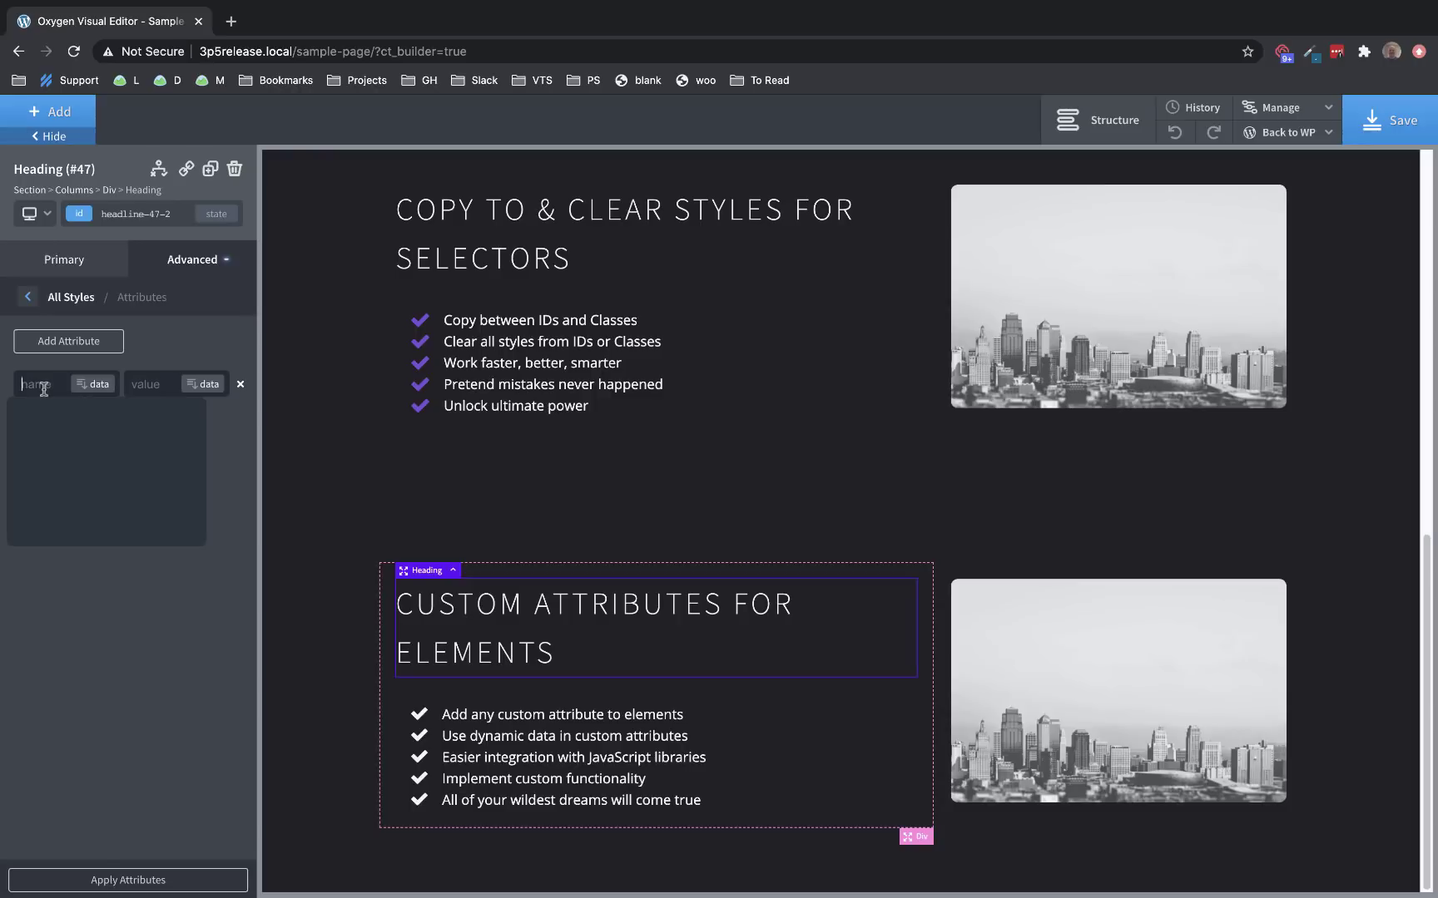
{"action": "type", "text": "data-sandwich"}
{"action": "left_click", "coordinate": [137, 375]}
{"action": "type", "text": "club"}
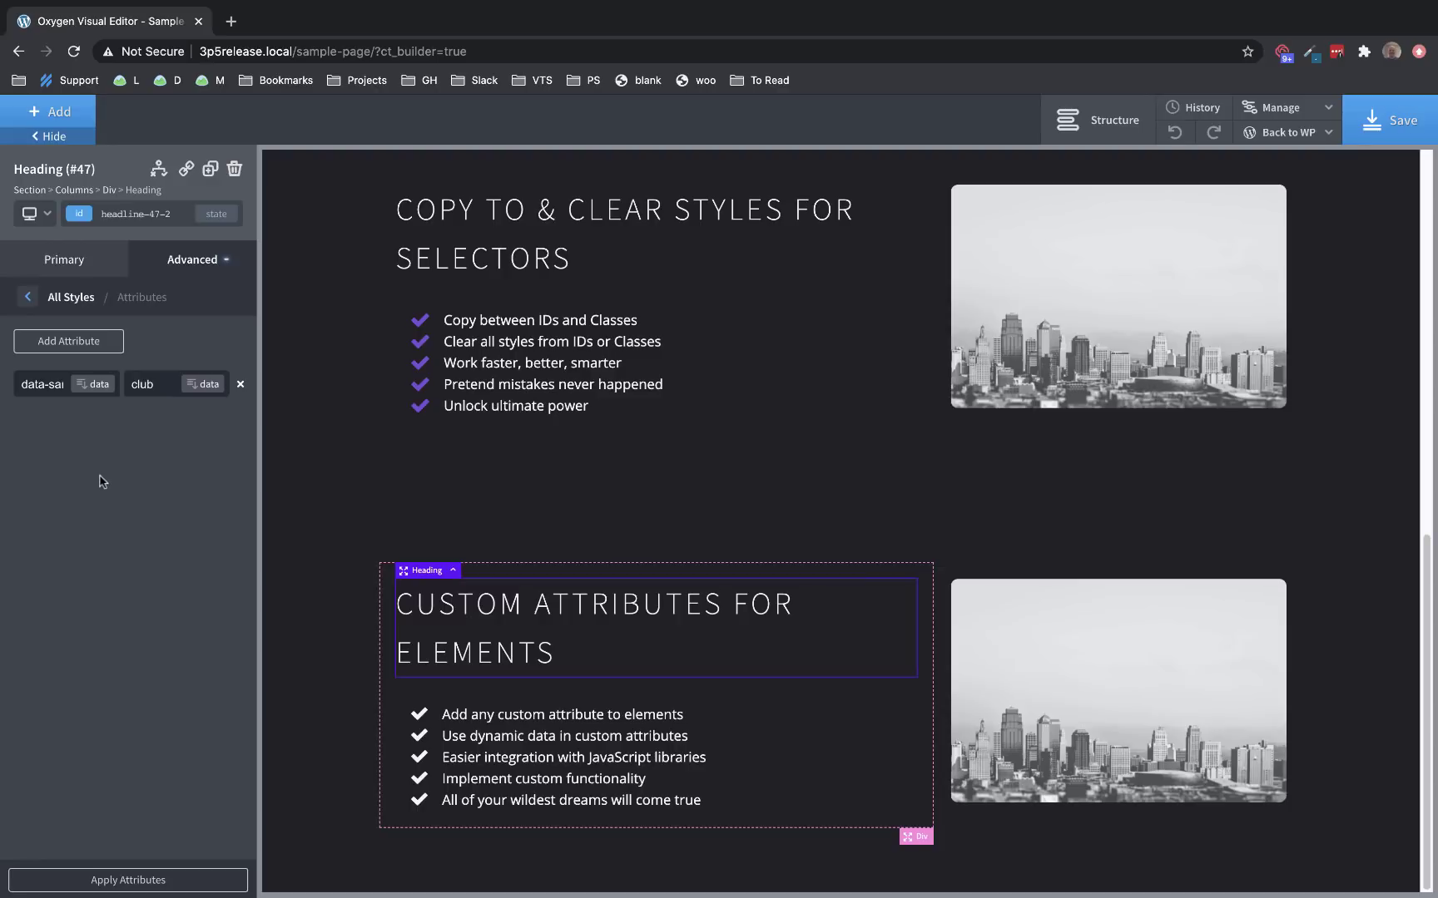
Step: Save the page and open its frontend in a new browser tab
{"action": "left_click", "coordinate": [1400, 124]}
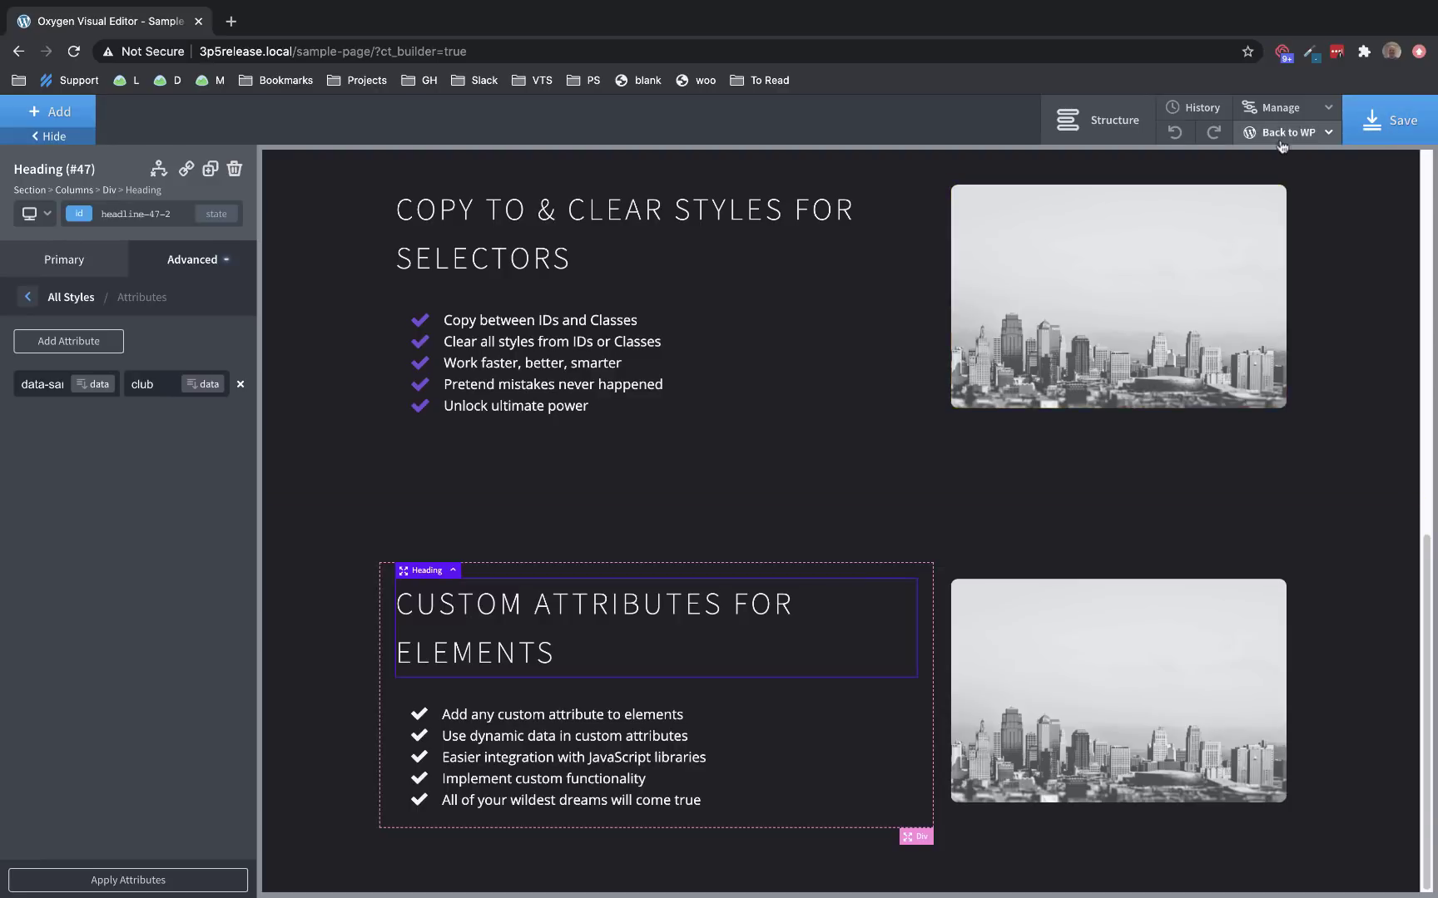
{"action": "mouse_move", "coordinate": [1284, 141]}
{"action": "right_click", "coordinate": [1270, 192]}
{"action": "left_click", "coordinate": [1142, 203]}
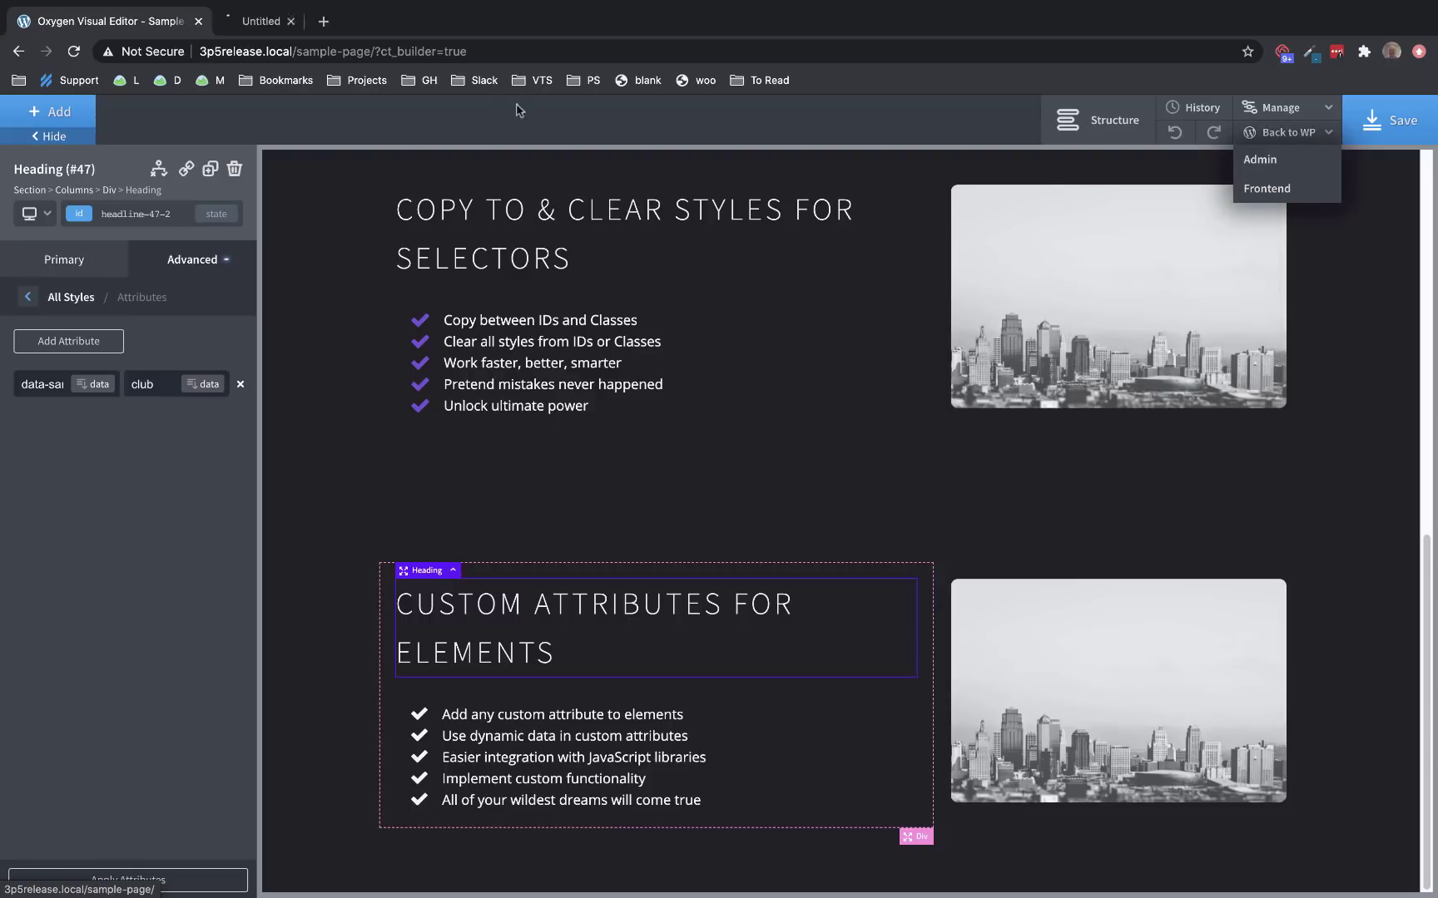
{"action": "left_click", "coordinate": [305, 21]}
Step: Inspect the HTML of the "Custom Attributes for Elements" heading on the frontend and close that page
{"action": "scroll", "coordinate": [622, 420], "scroll_direction": "down", "scroll_amount": 10}
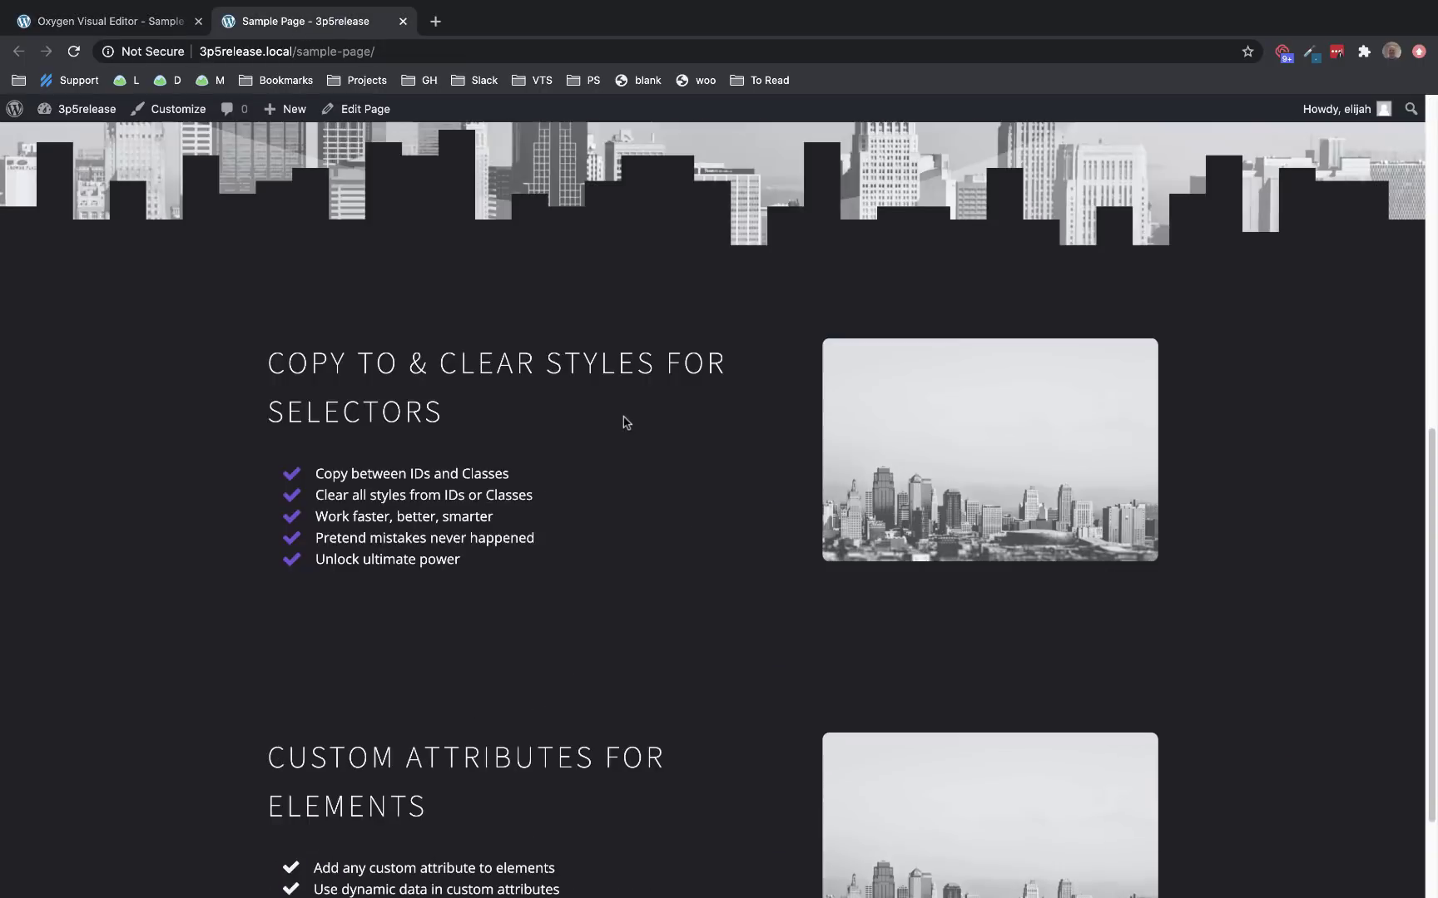
{"action": "right_click", "coordinate": [467, 614]}
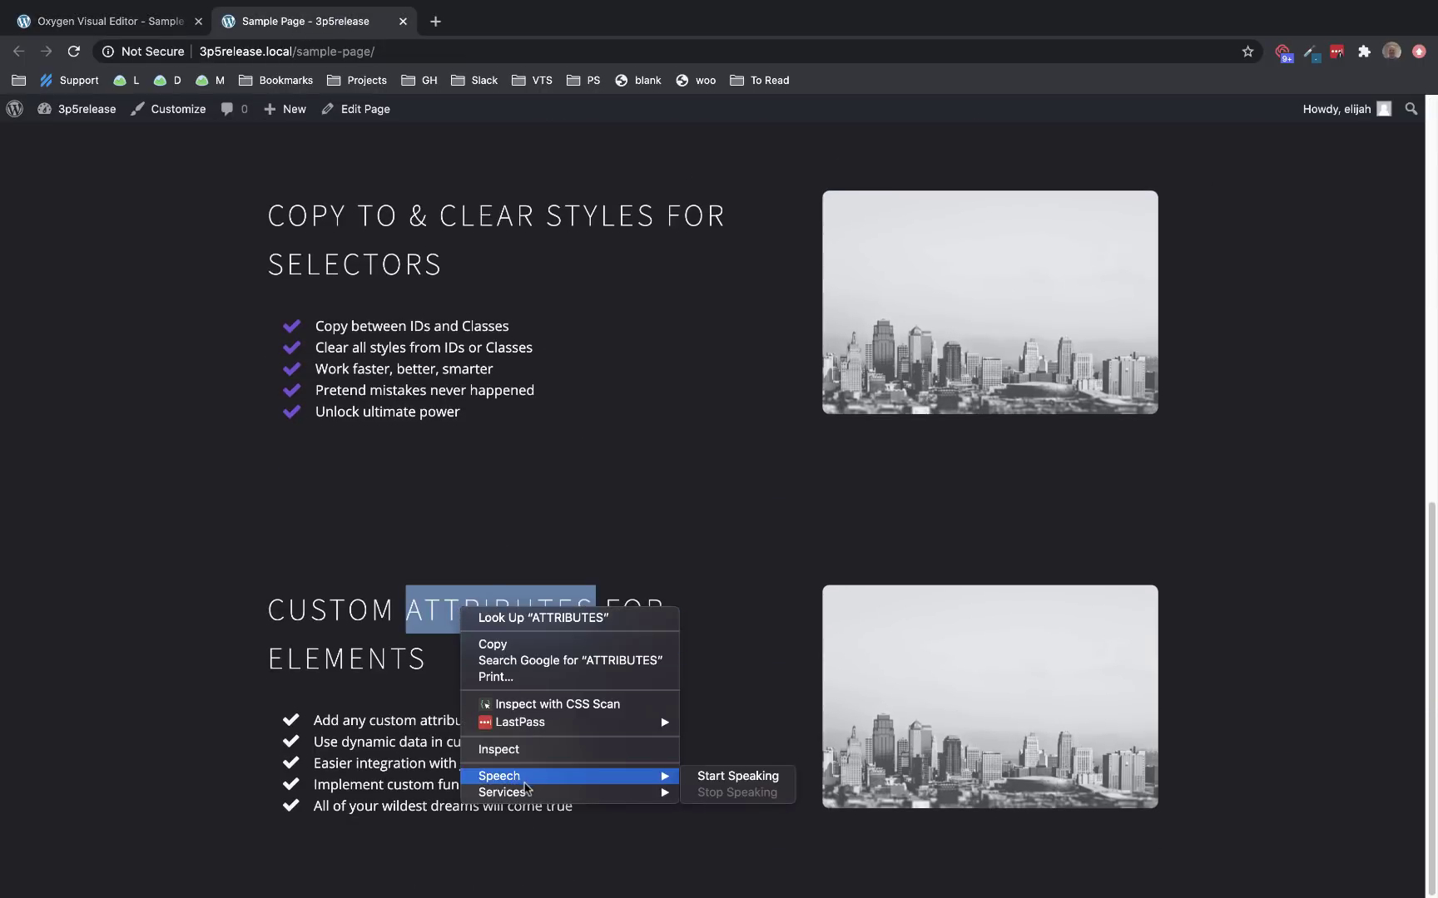
{"action": "left_click", "coordinate": [533, 750]}
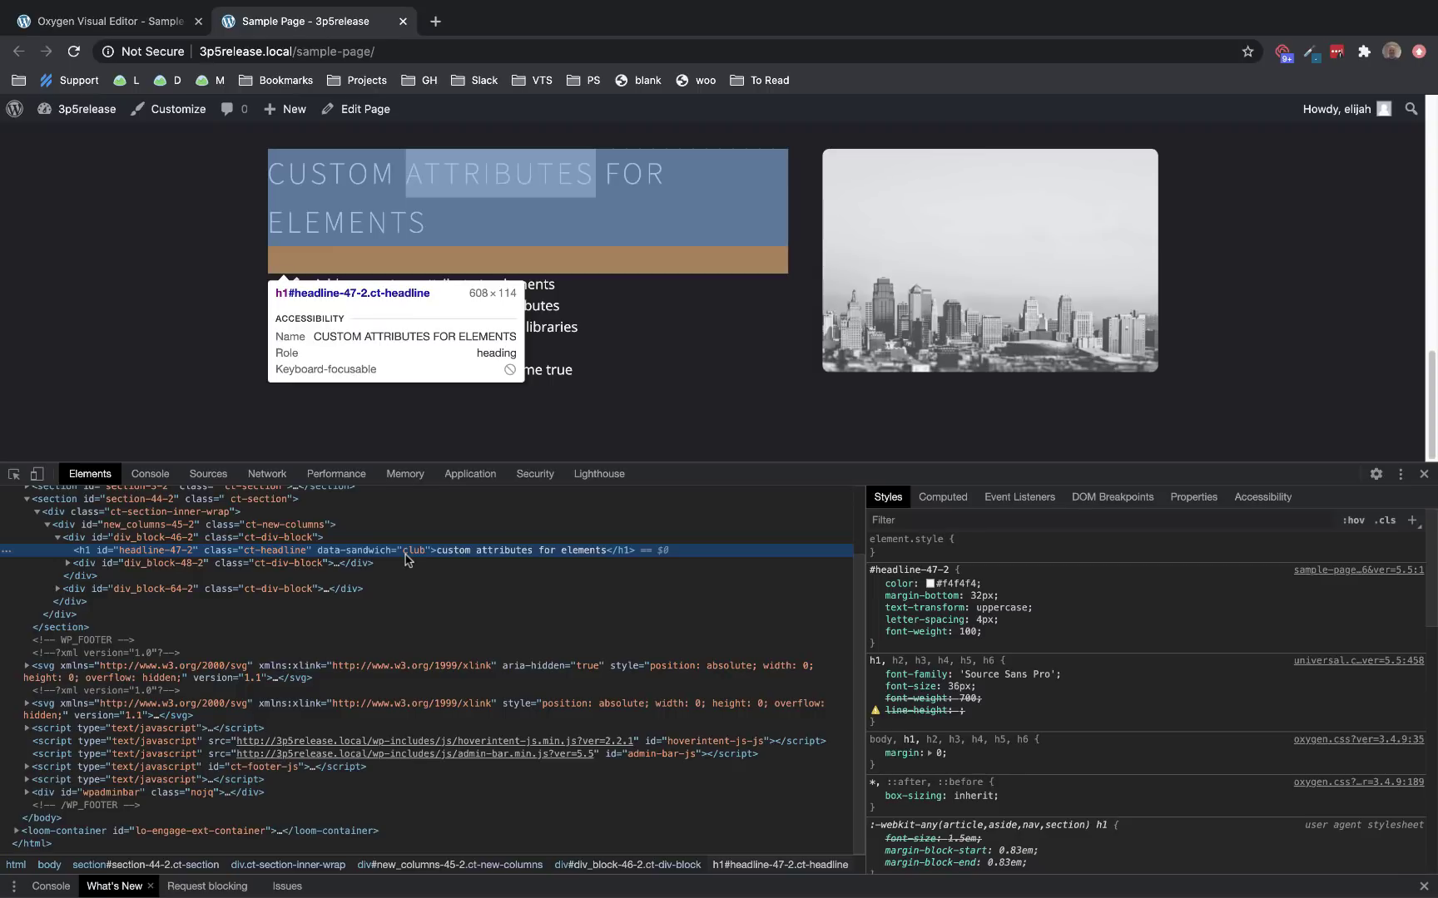
{"action": "left_click", "coordinate": [404, 22]}
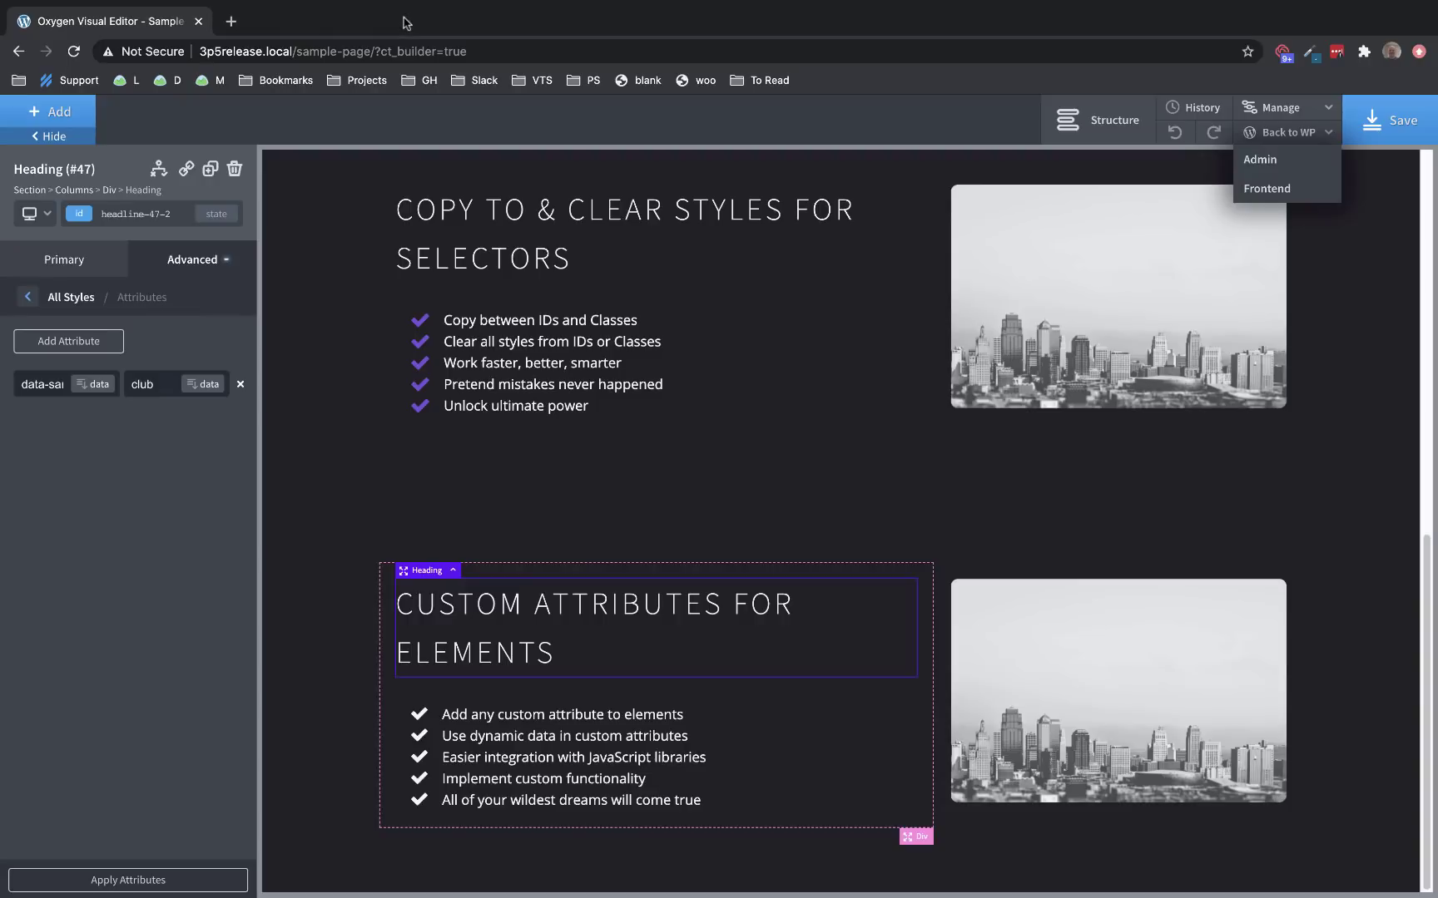
Step: View the dynamic data sources available for the custom attribute's name and dismiss them without choosing one
{"action": "left_click", "coordinate": [96, 385]}
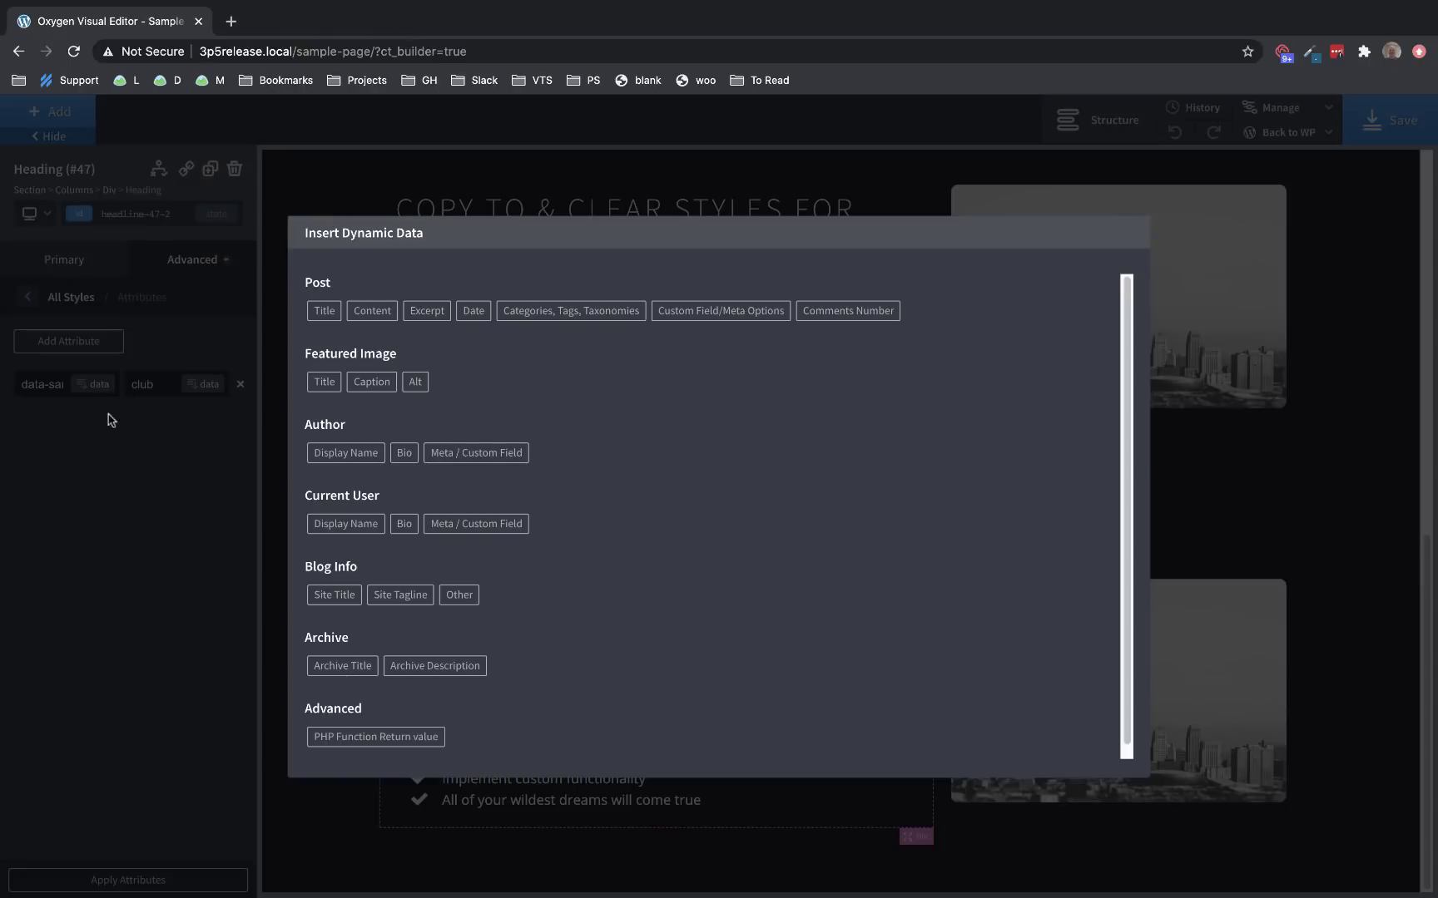
{"action": "left_click", "coordinate": [141, 556]}
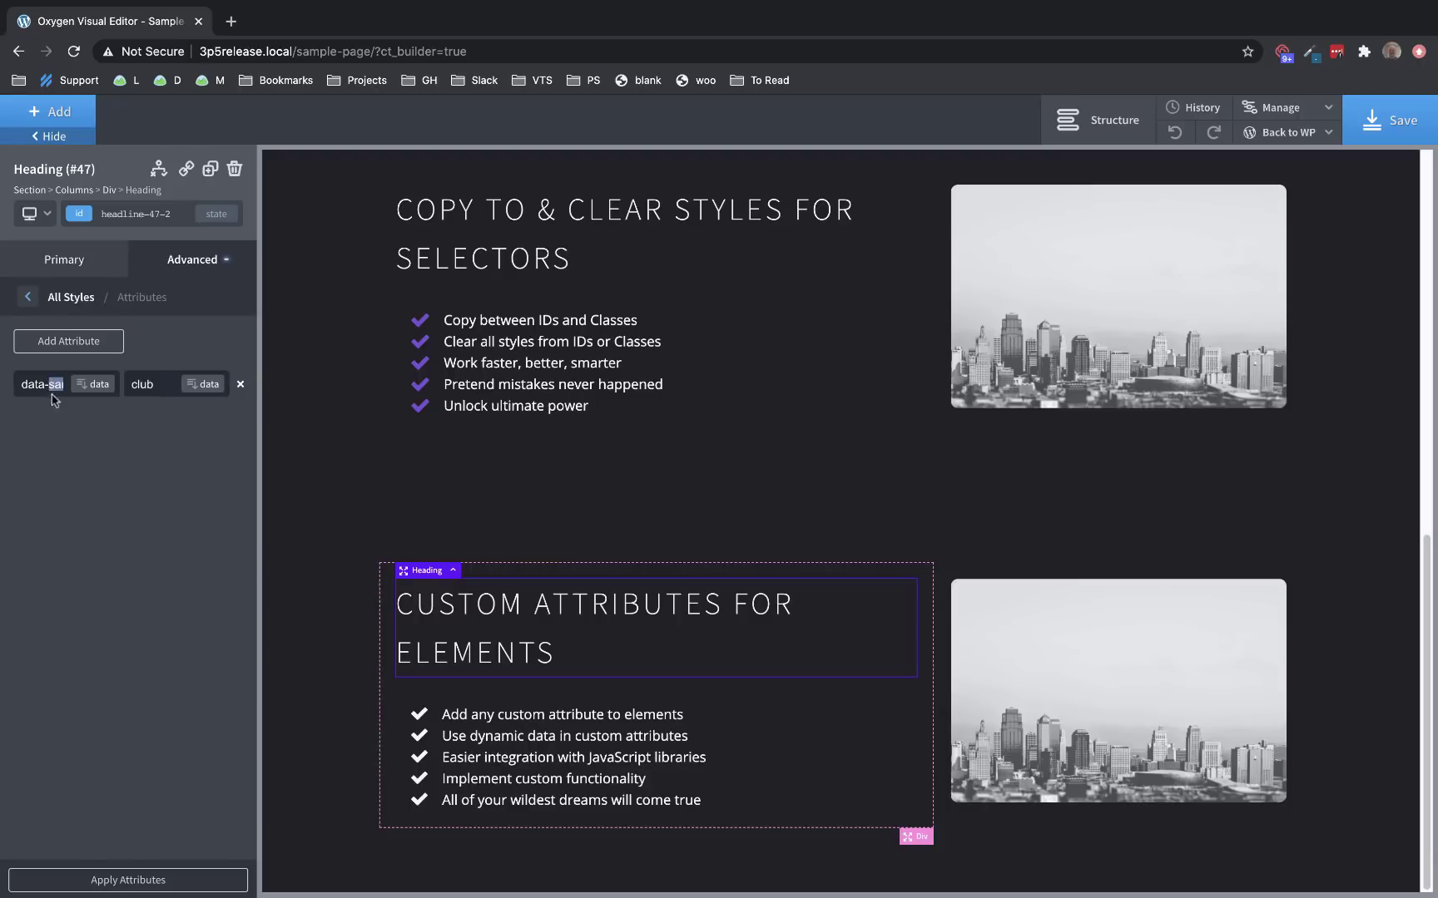
Step: Hide the element settings so the page's opening "Oxygen 3.5" section shows at full width
{"action": "left_click", "coordinate": [48, 135]}
{"action": "scroll", "coordinate": [940, 574], "scroll_direction": "up", "scroll_amount": 6}
{"action": "scroll", "coordinate": [955, 586], "scroll_direction": "up", "scroll_amount": 3}
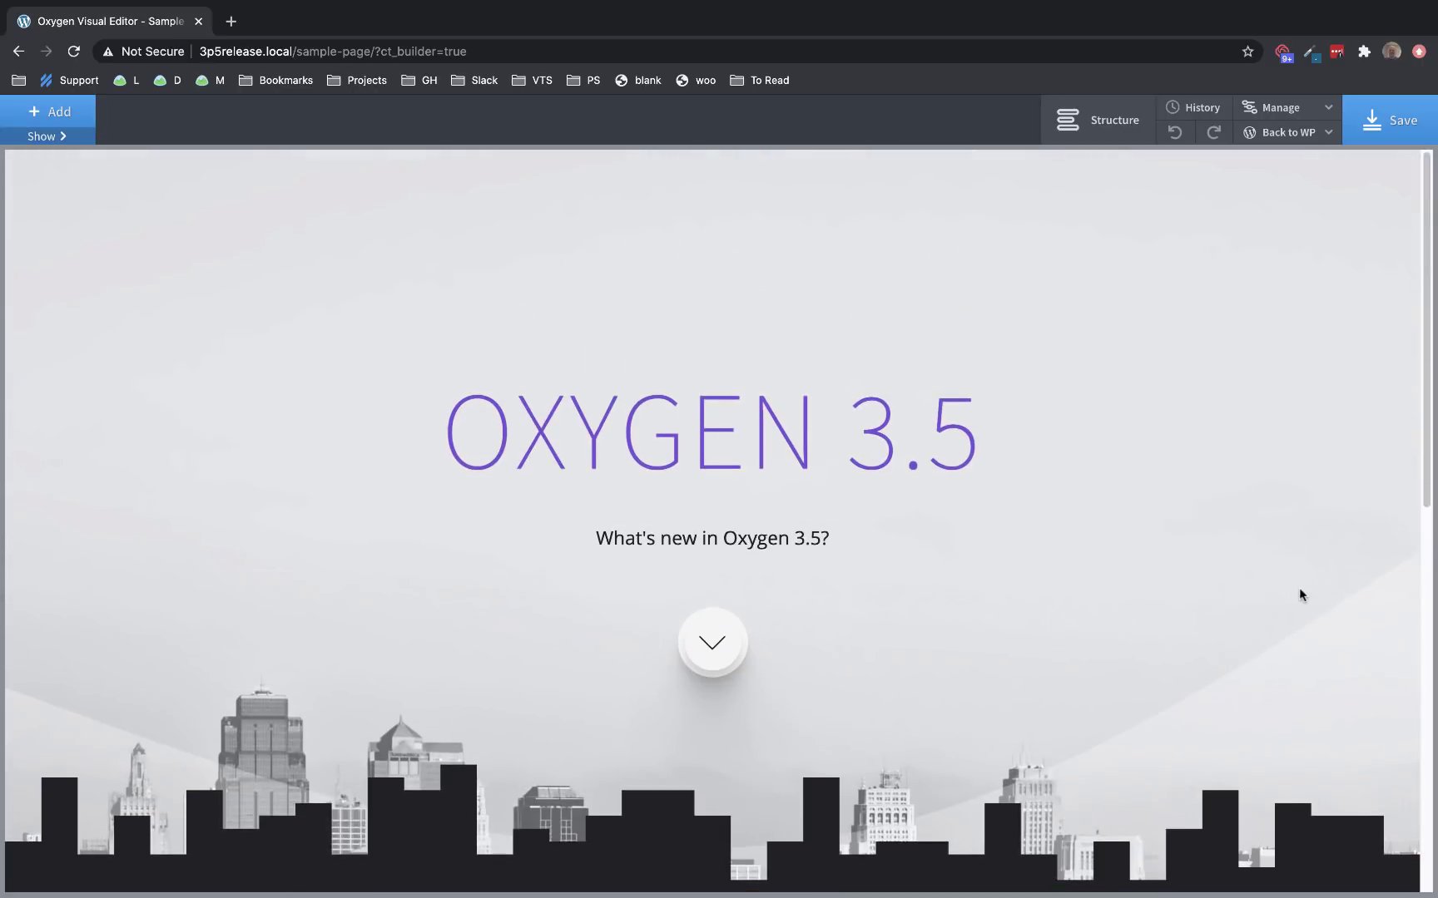